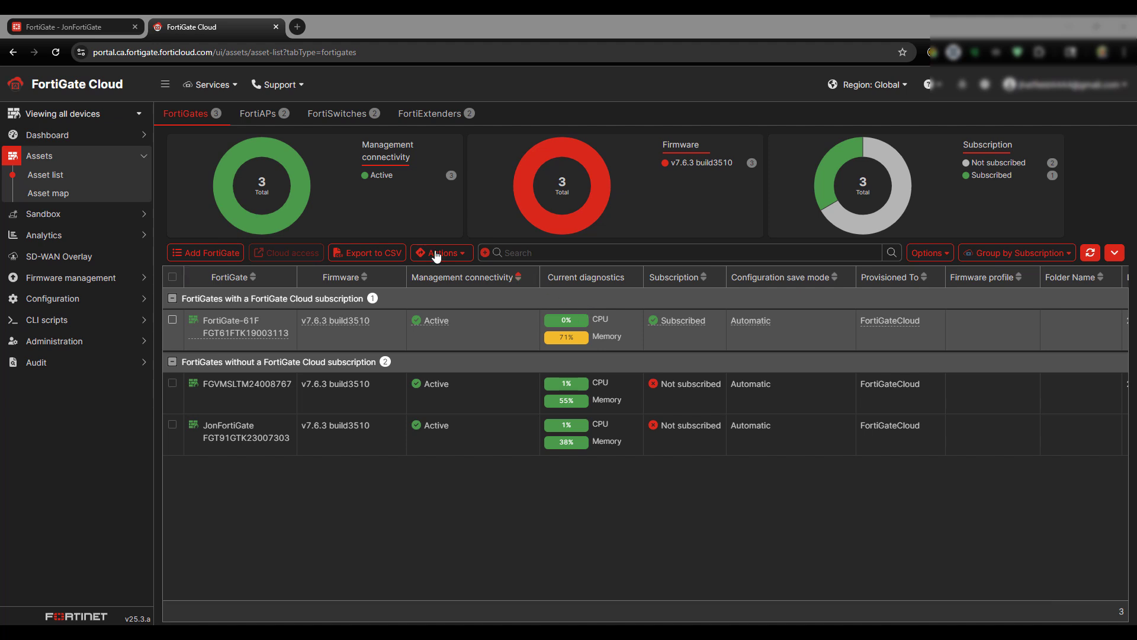
# Open the FortiGate-61F device for management in FortiGate Cloud and collapse its firmware upgrade notice
pyautogui.moveTo(262, 326)
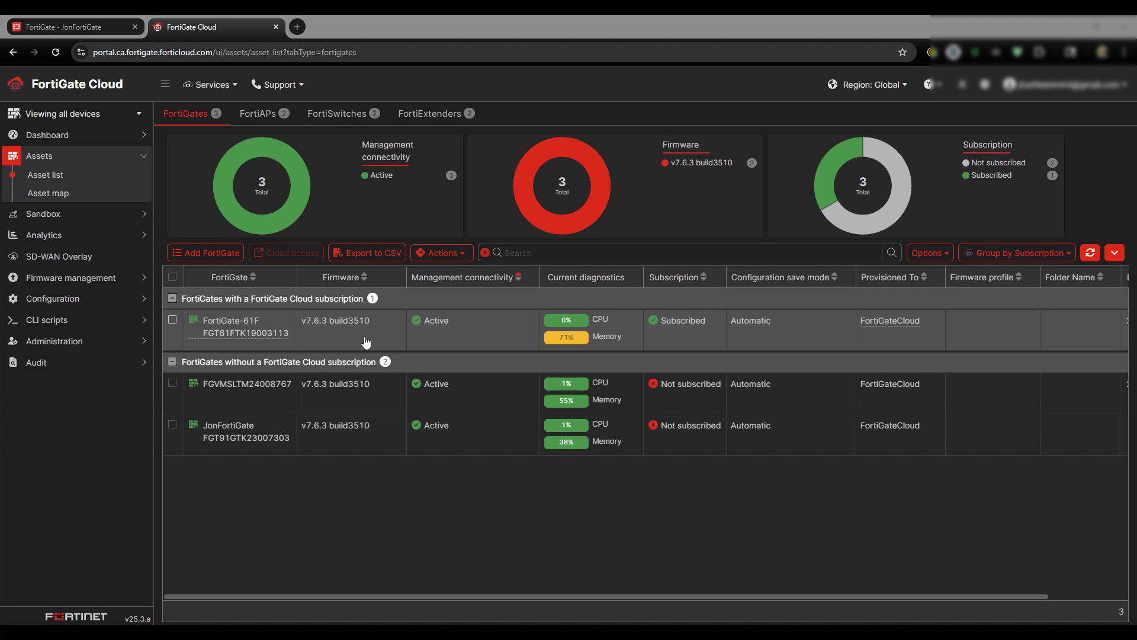
pyautogui.click(49, 27)
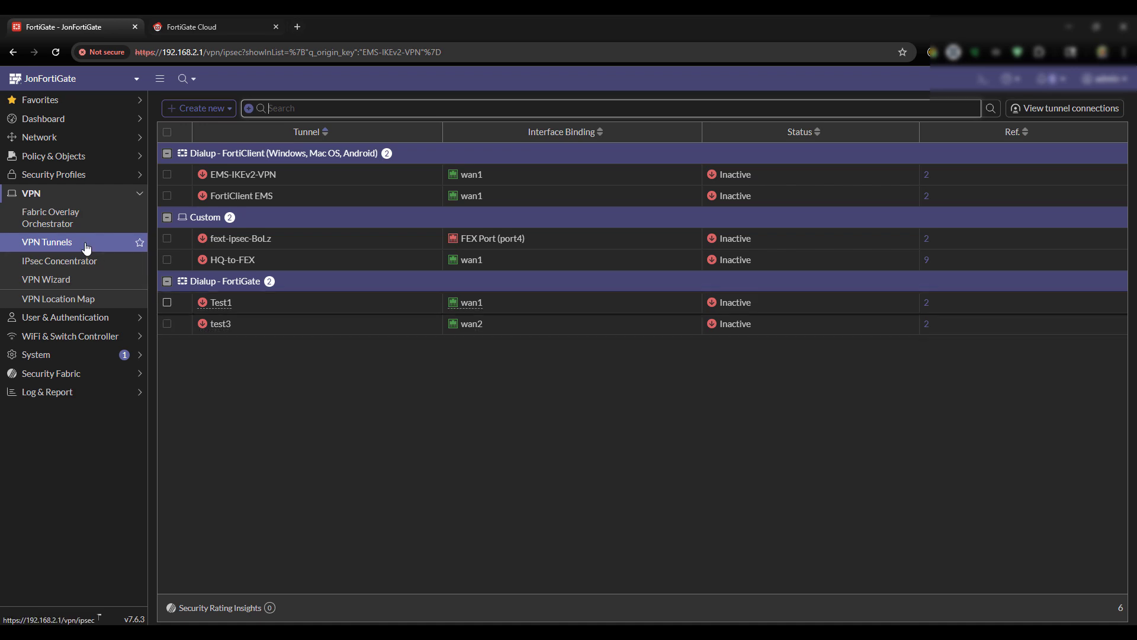
pyautogui.click(210, 27)
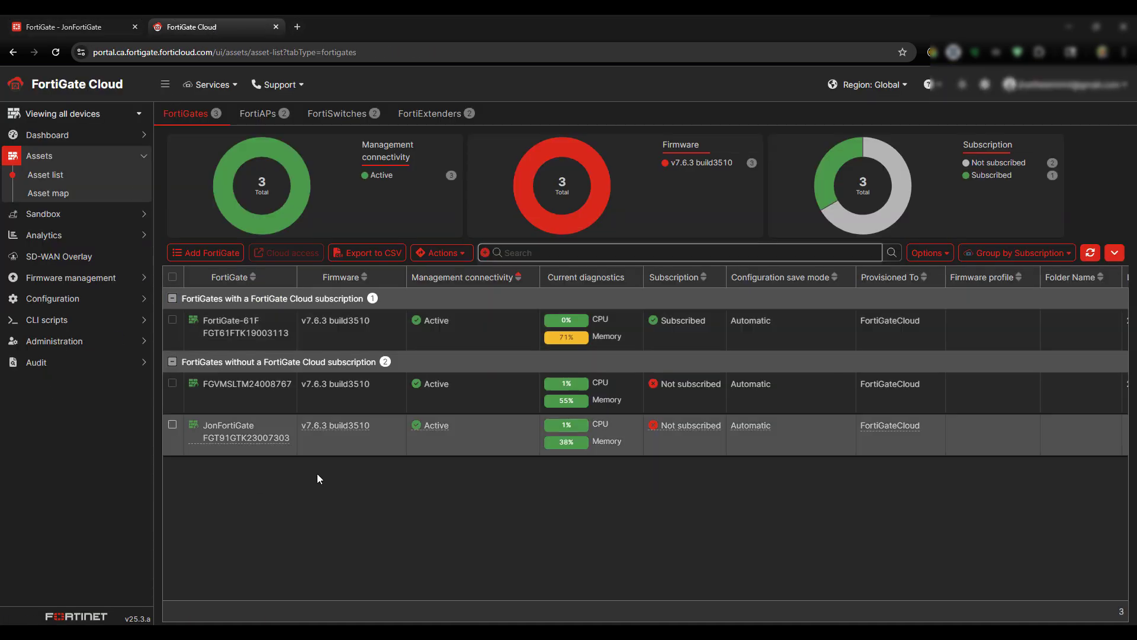
pyautogui.click(235, 328)
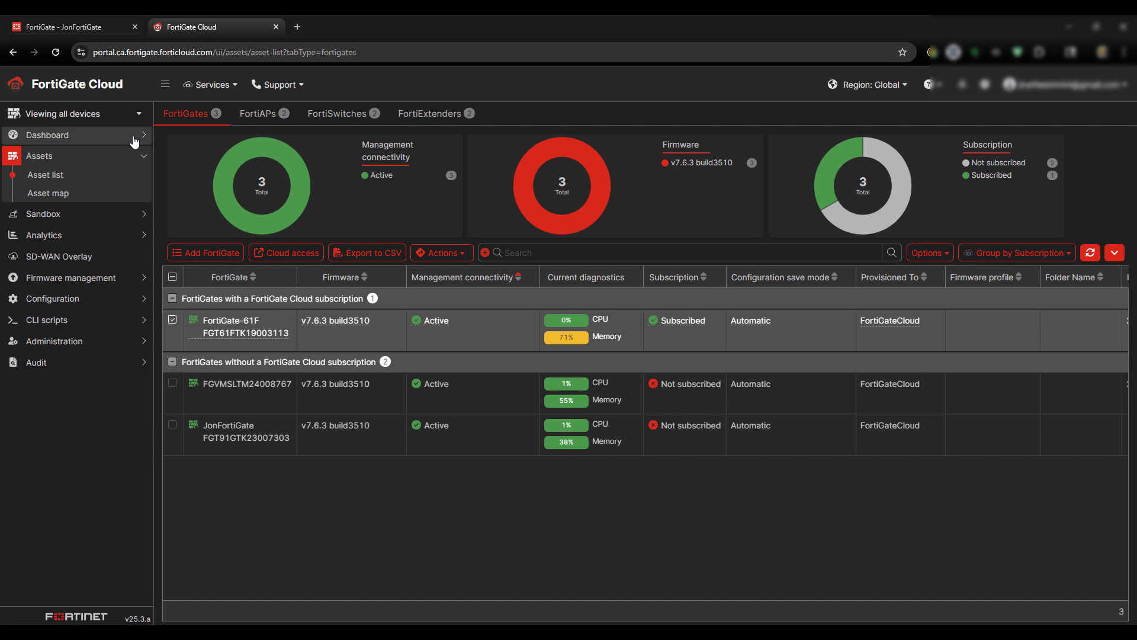
pyautogui.click(133, 137)
pyautogui.click(133, 138)
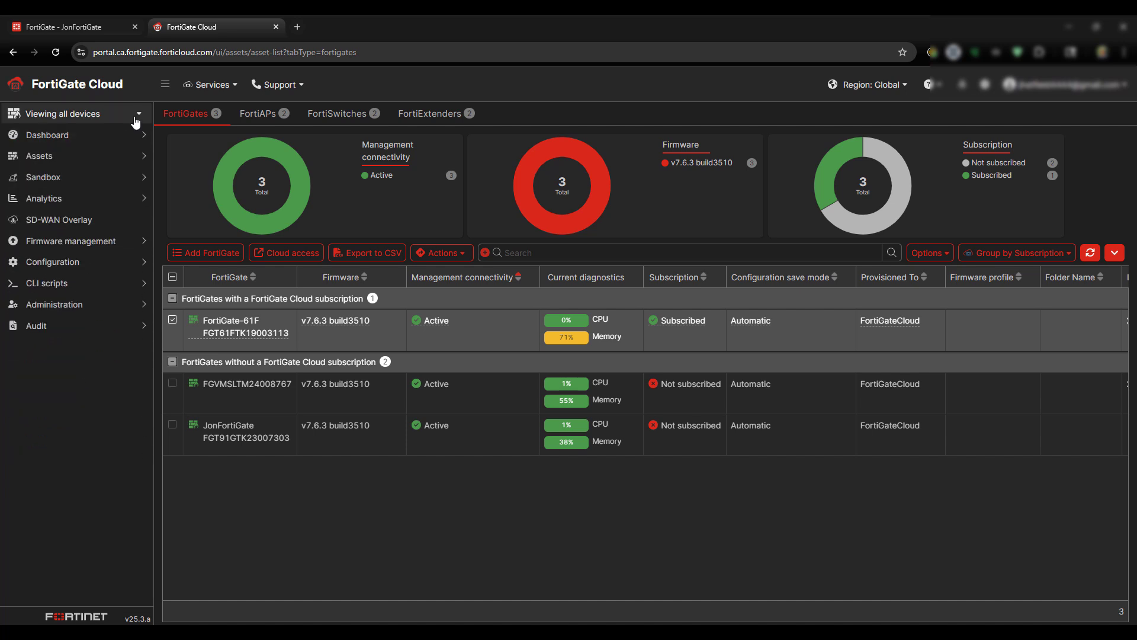
pyautogui.click(136, 119)
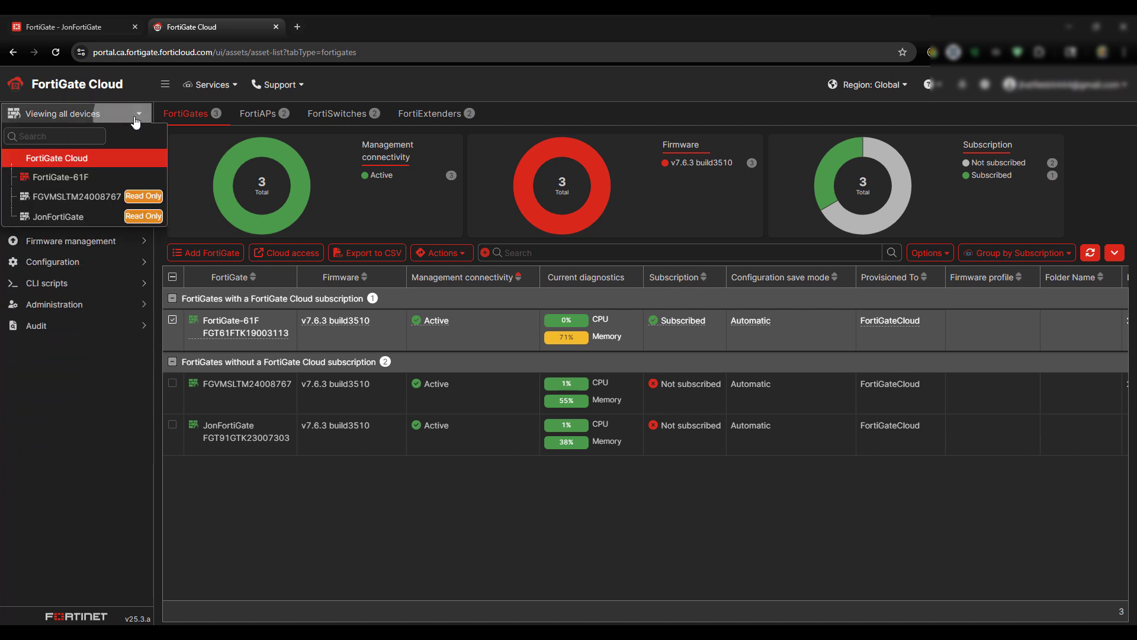
pyautogui.click(69, 183)
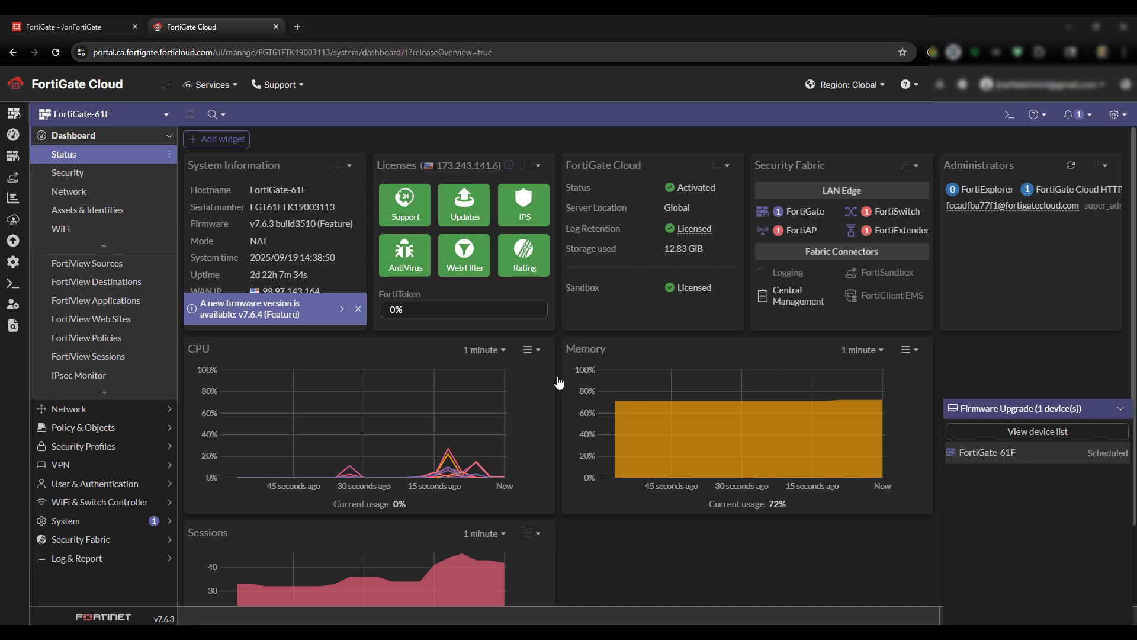
pyautogui.click(1122, 408)
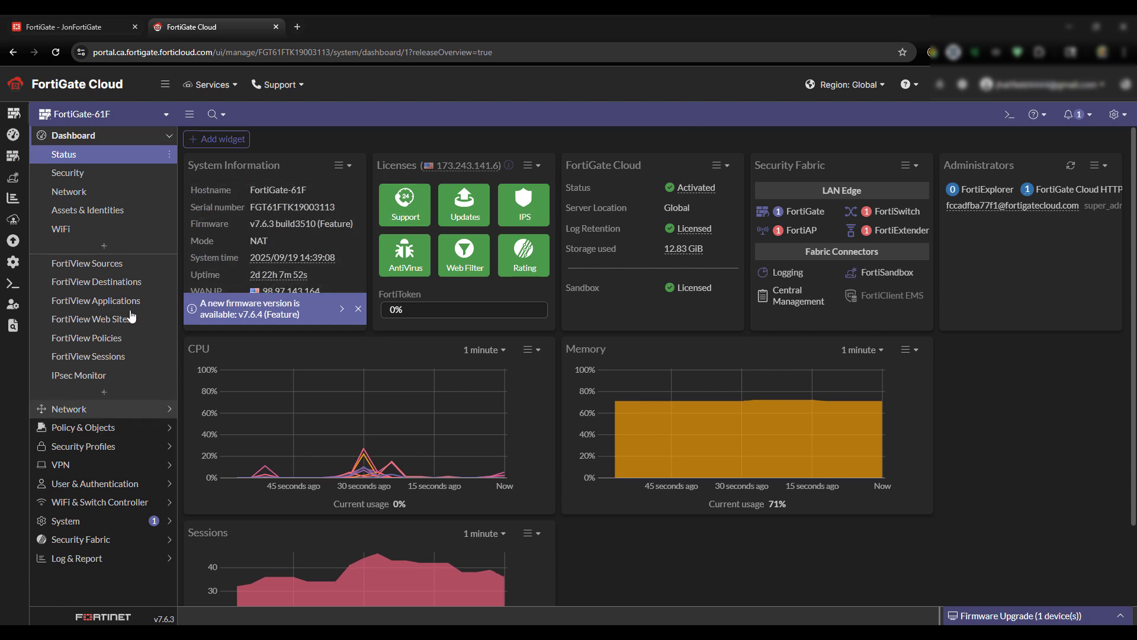
pyautogui.click(121, 140)
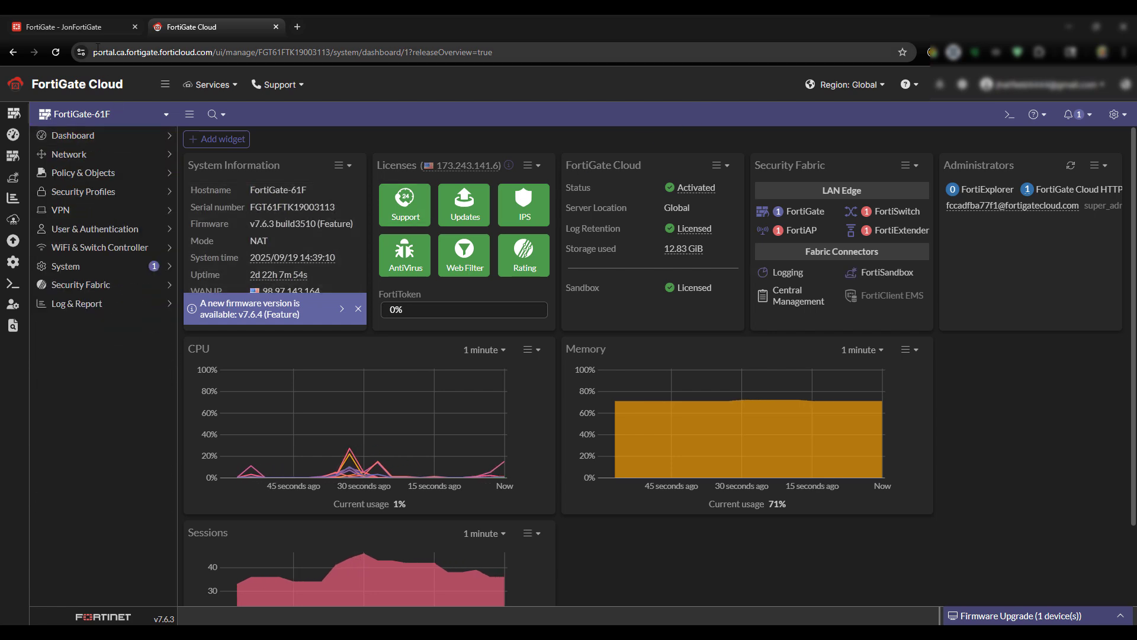
# Switch to the JonFortiGate page and begin a Site to Site VPN Wizard tunnel named "StarLink VPN"
pyautogui.click(83, 27)
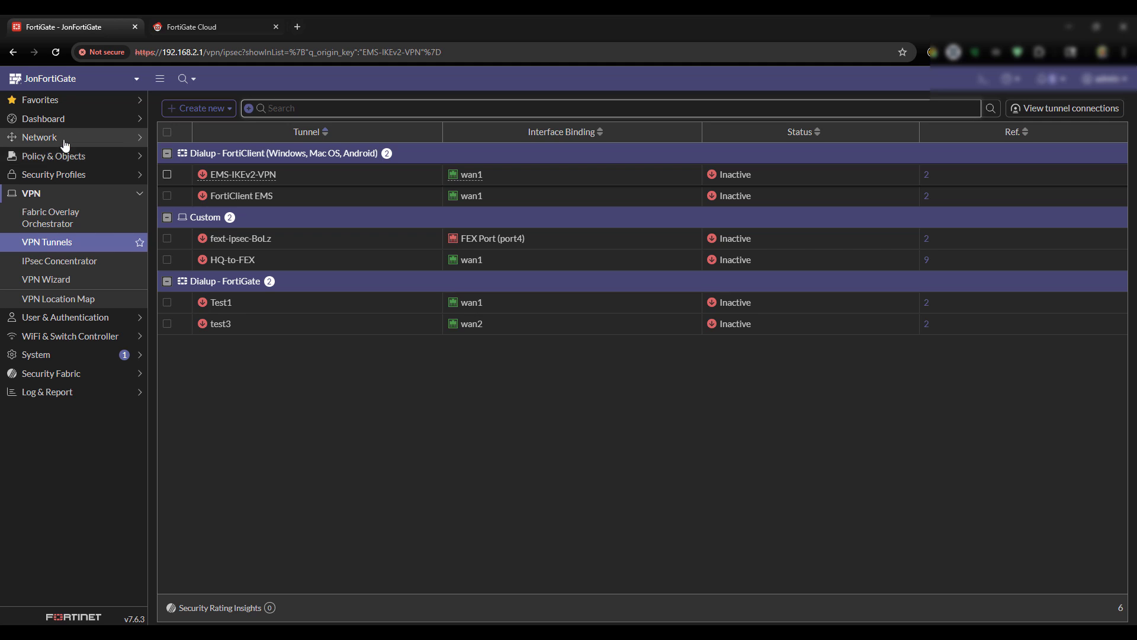
pyautogui.click(59, 194)
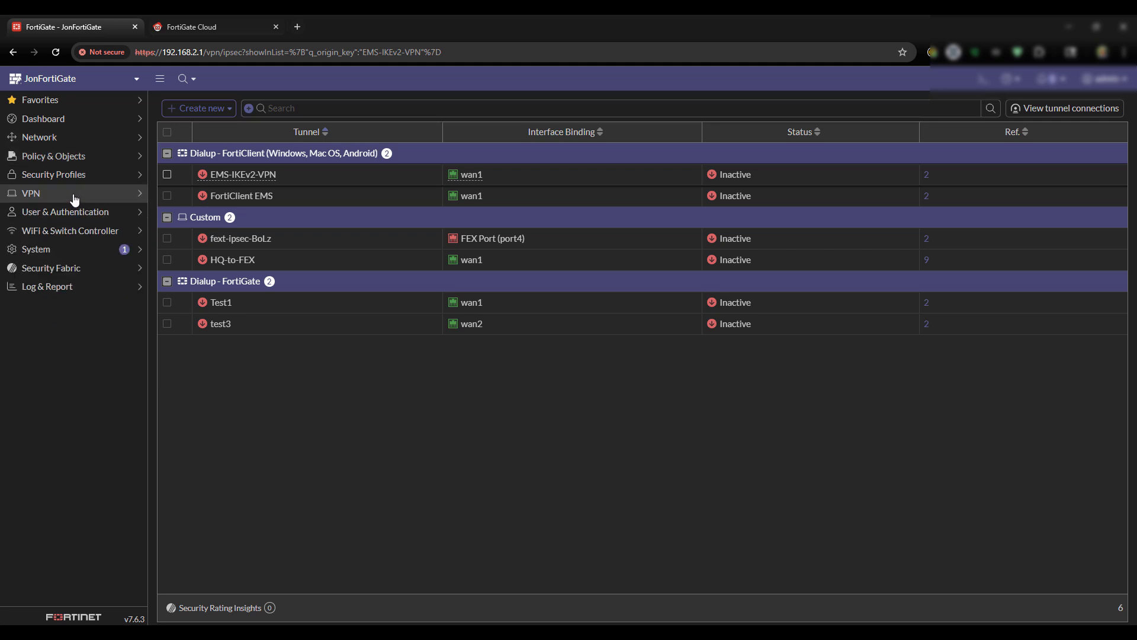
pyautogui.click(73, 199)
pyautogui.click(62, 281)
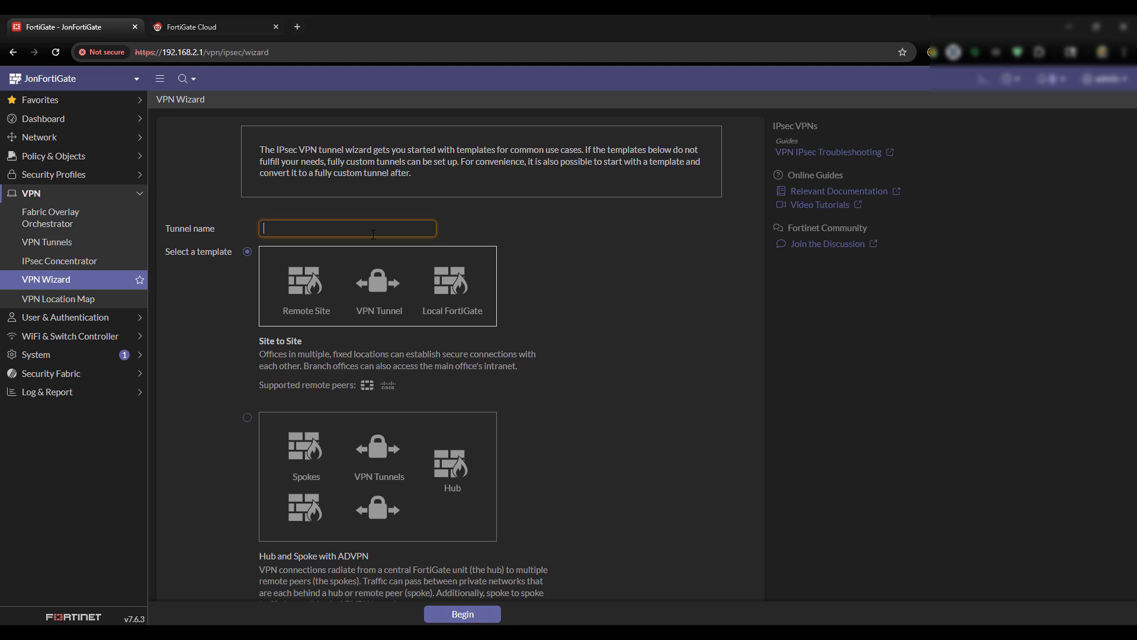
pyautogui.write('StarLink')
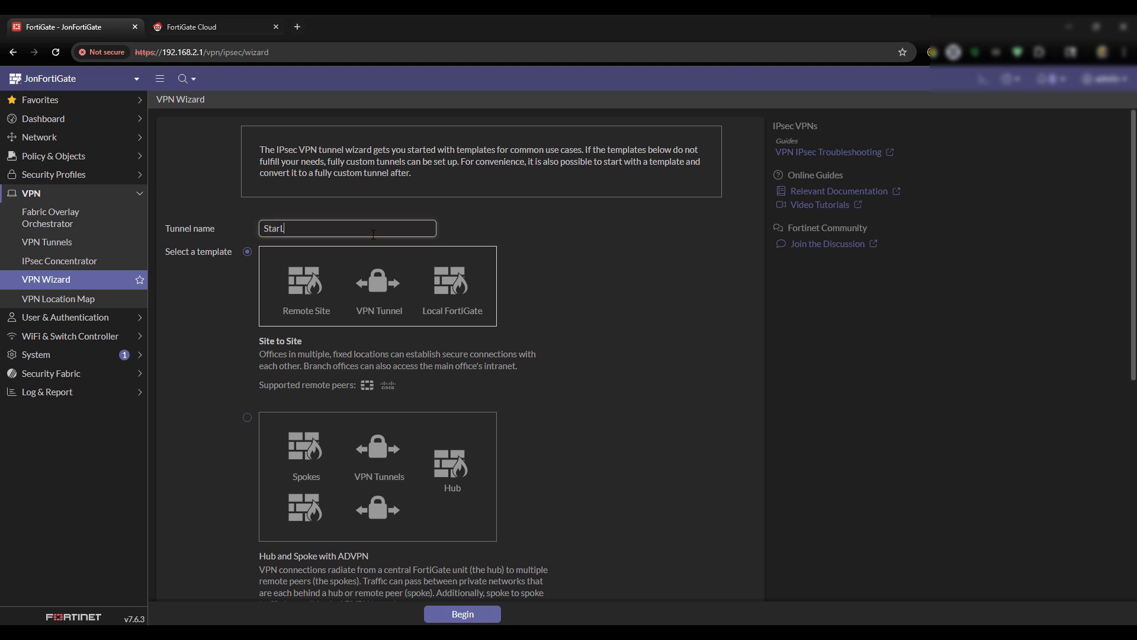
pyautogui.write(' VPN')
pyautogui.click(481, 617)
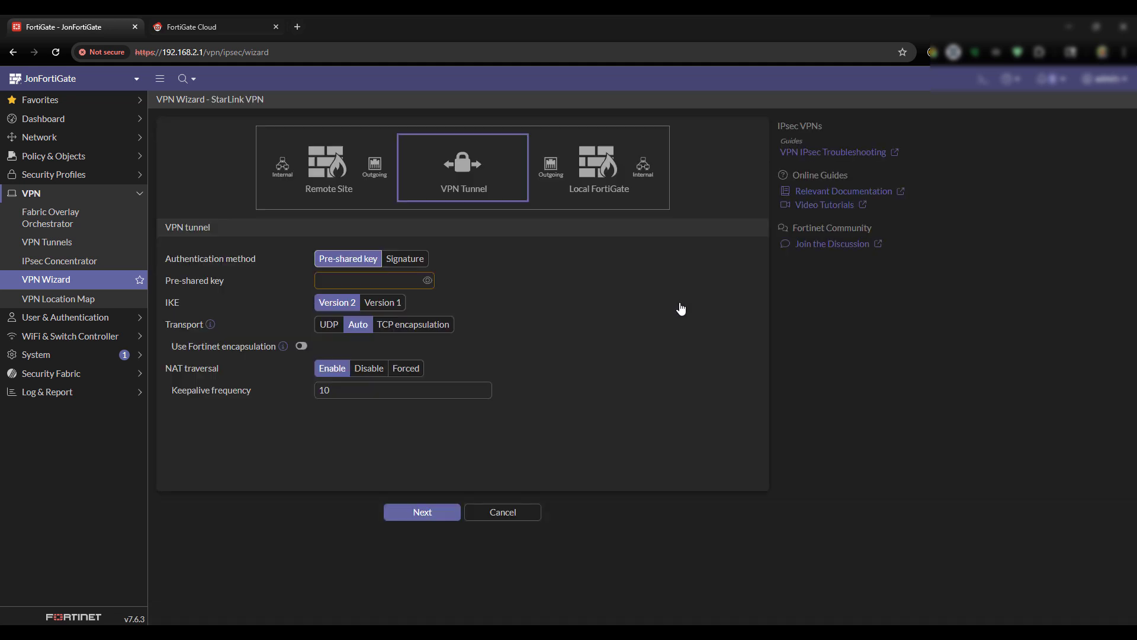
# Enter the tunnel's pre-shared key, keep NAT traversal enabled, and continue to the remote site settings
pyautogui.doubleClick(344, 283)
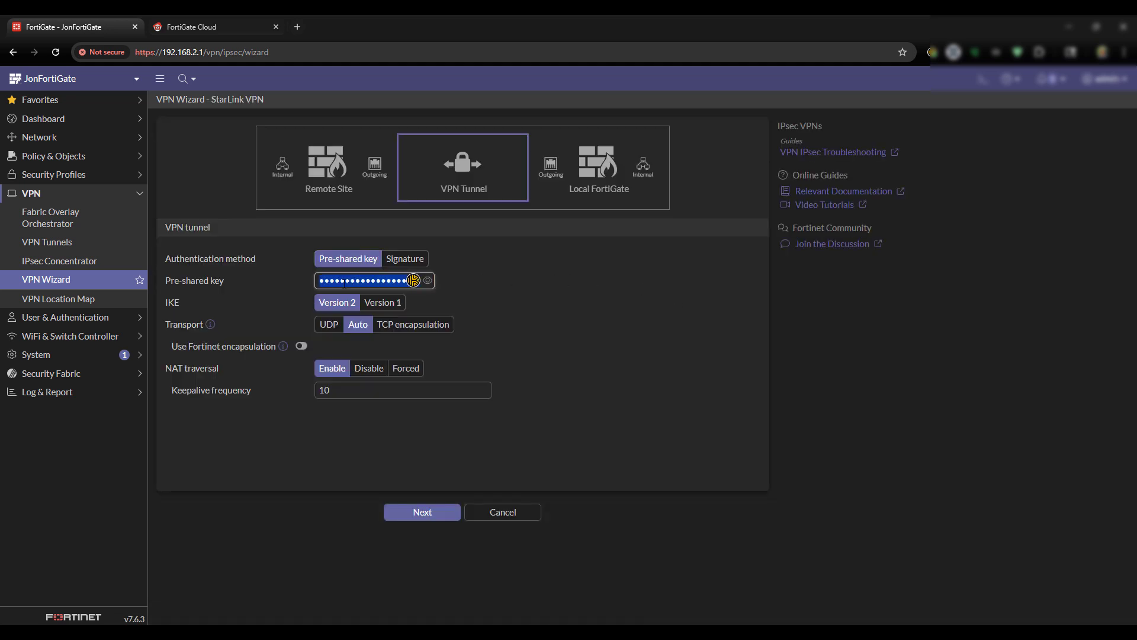
pyautogui.write('••••••••••••••')
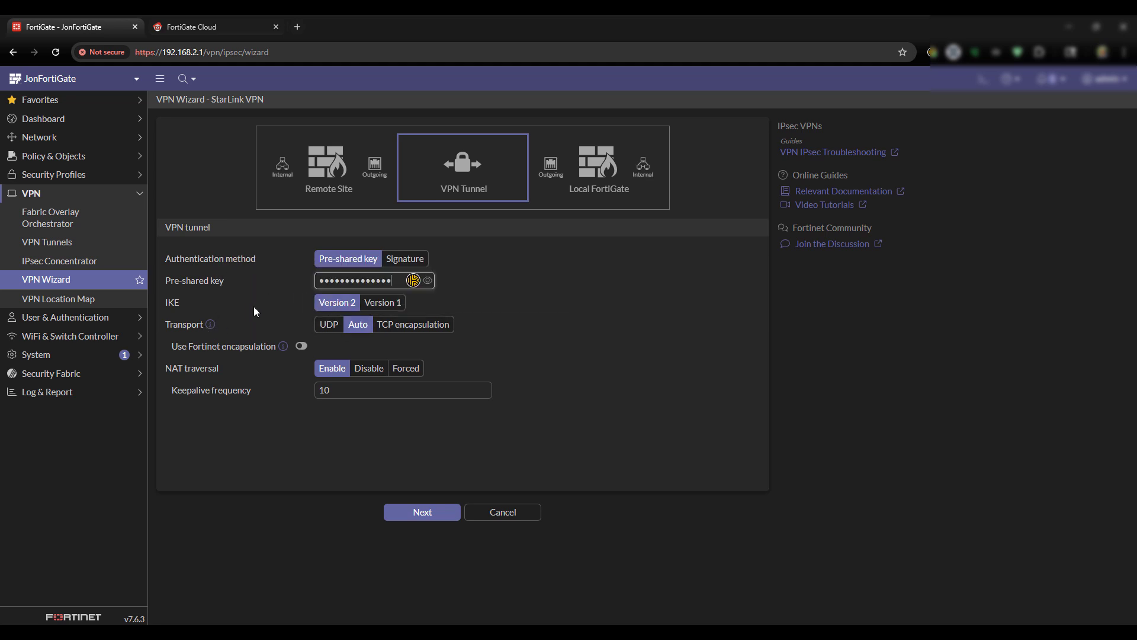
pyautogui.moveTo(162, 372)
pyautogui.mouseDown()
pyautogui.moveTo(219, 368)
pyautogui.moveTo(169, 369)
pyautogui.moveTo(166, 259)
pyautogui.moveTo(167, 368)
pyautogui.mouseUp()
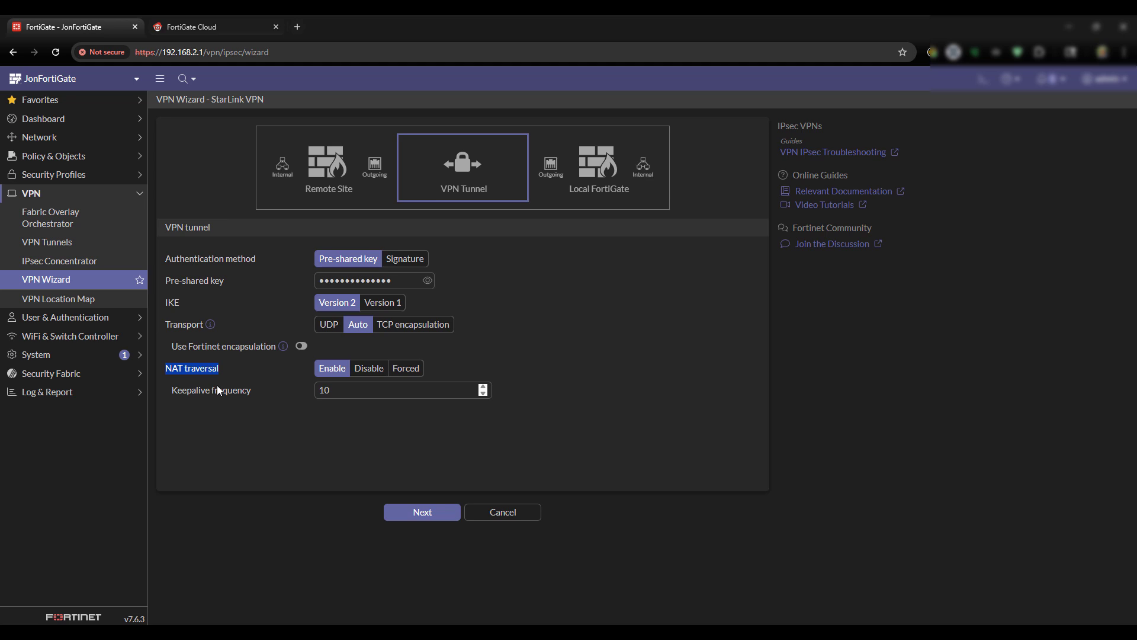
pyautogui.click(274, 374)
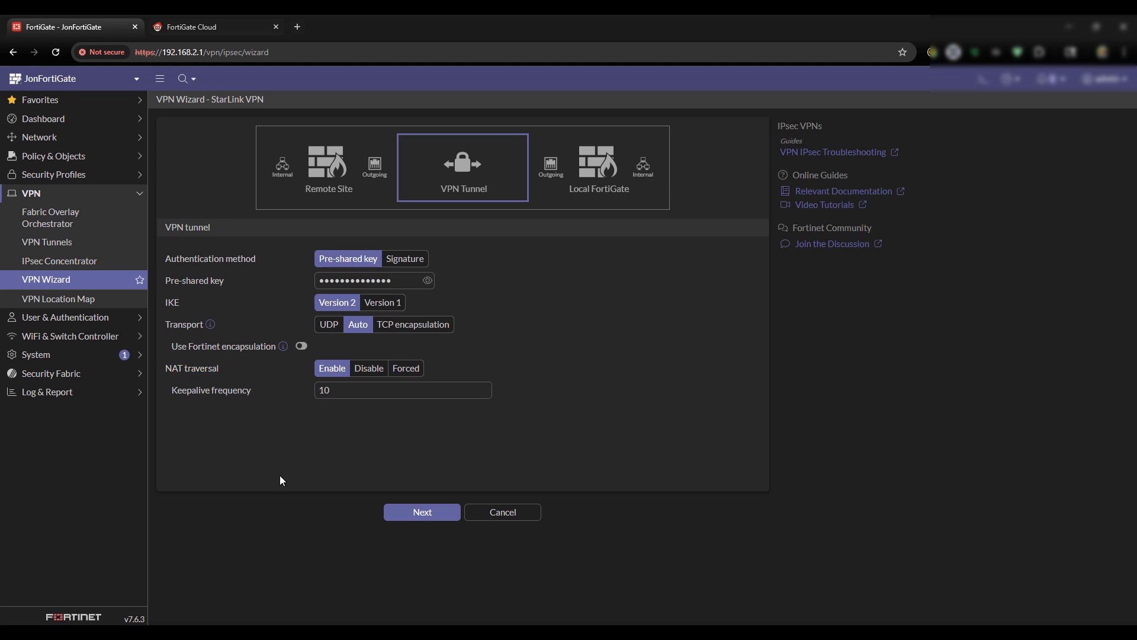
pyautogui.click(428, 516)
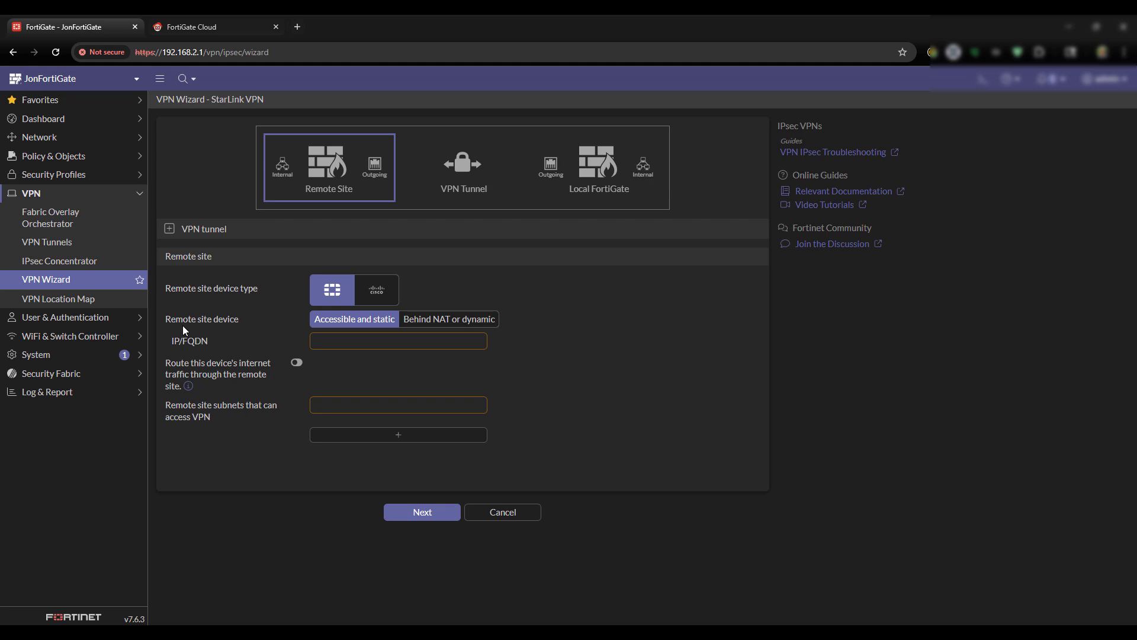
# Set the remote site device as Behind NAT or dynamic, with 192.168.6.0/24 as the subnet that can access the VPN
pyautogui.click(468, 322)
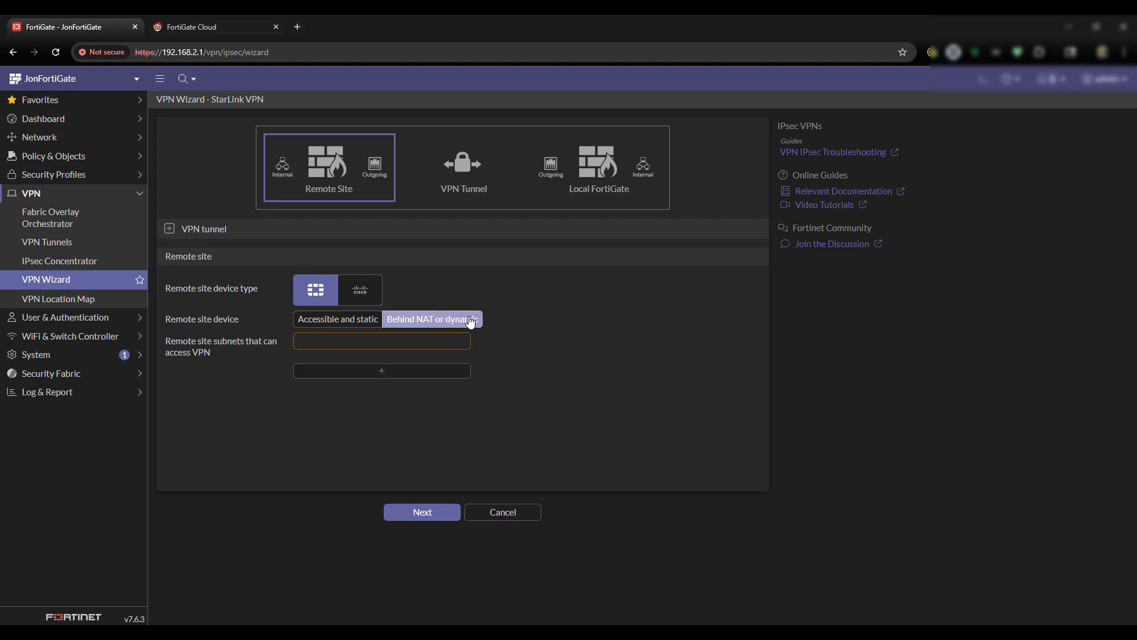
pyautogui.click(385, 339)
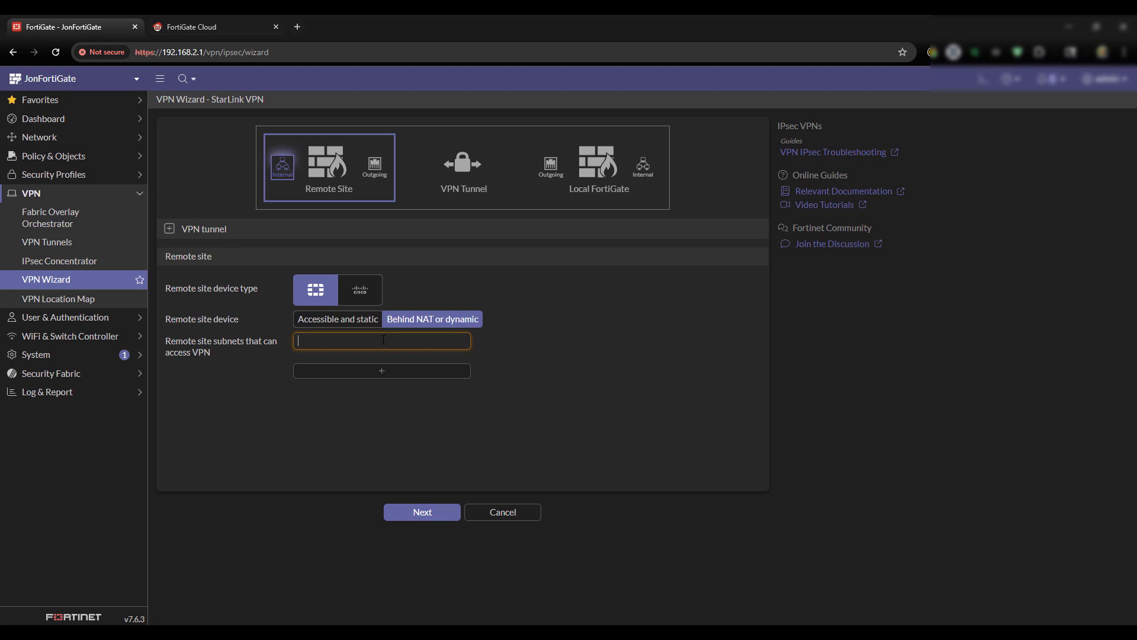
pyautogui.write('192.168')
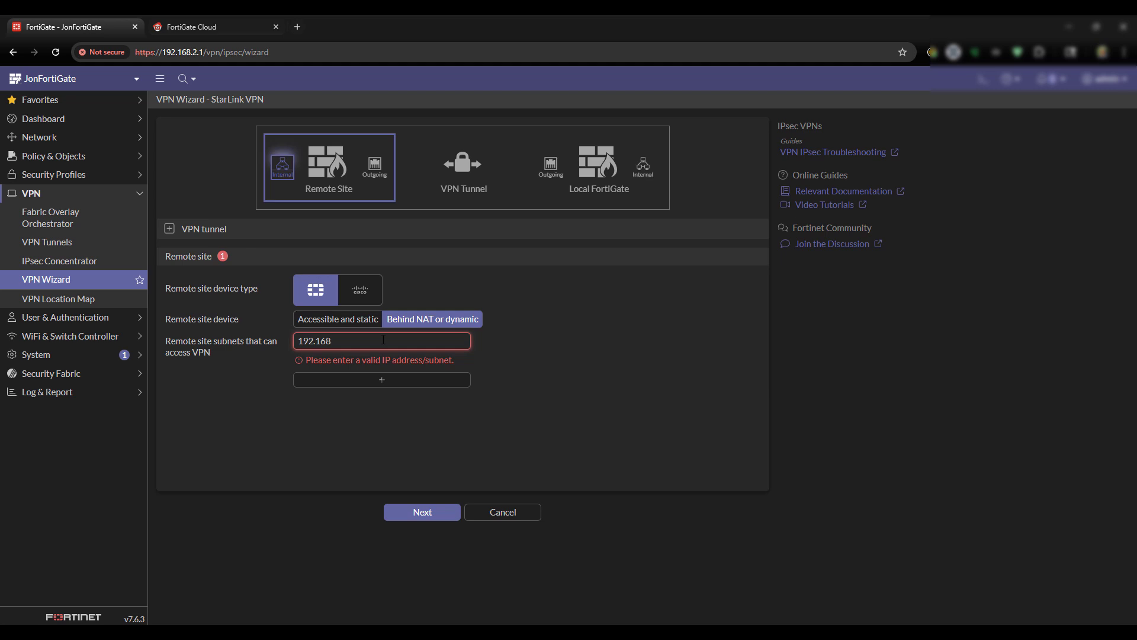
pyautogui.write('.6.0/24')
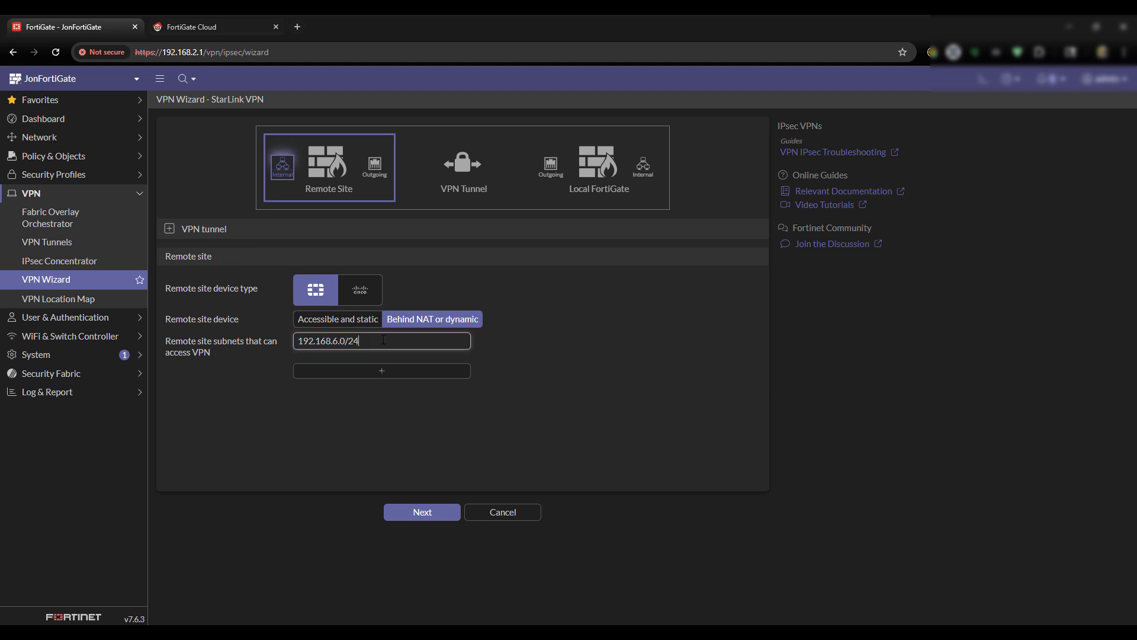
pyautogui.press('Return')
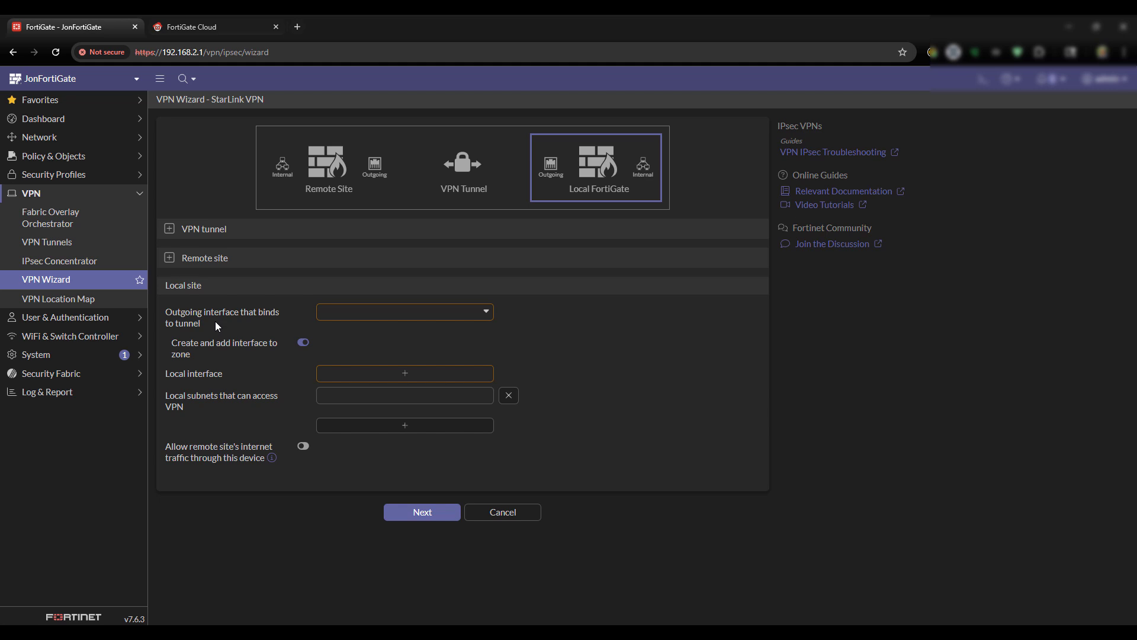
# Bind the tunnel to outgoing interface wan1, add LAN as the local interface, and proceed to the review
pyautogui.click(462, 312)
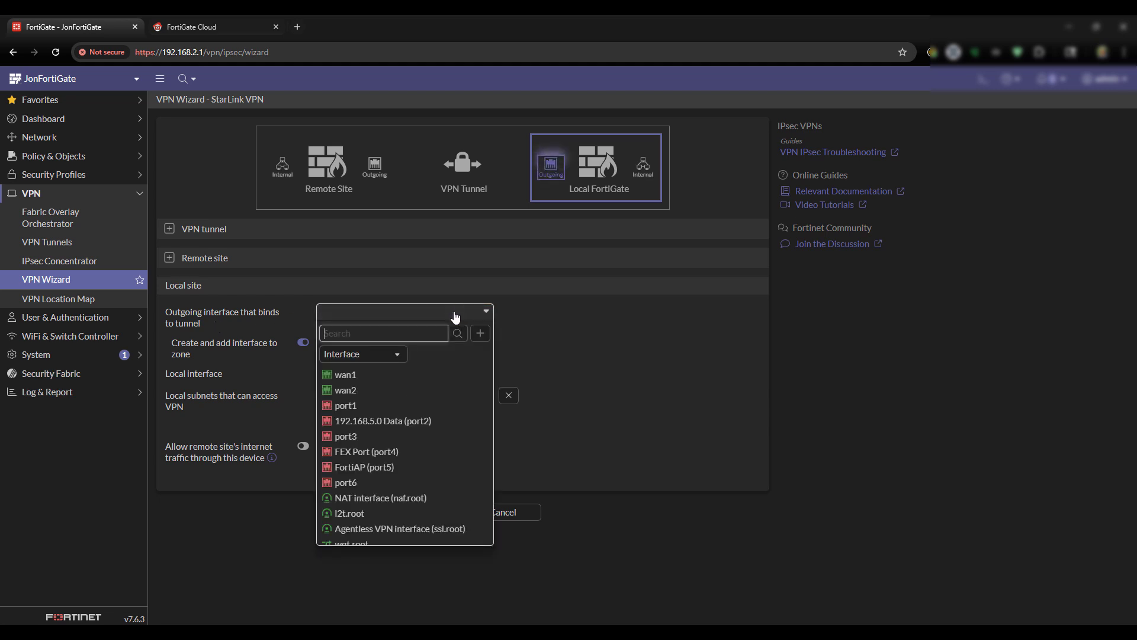
pyautogui.click(346, 376)
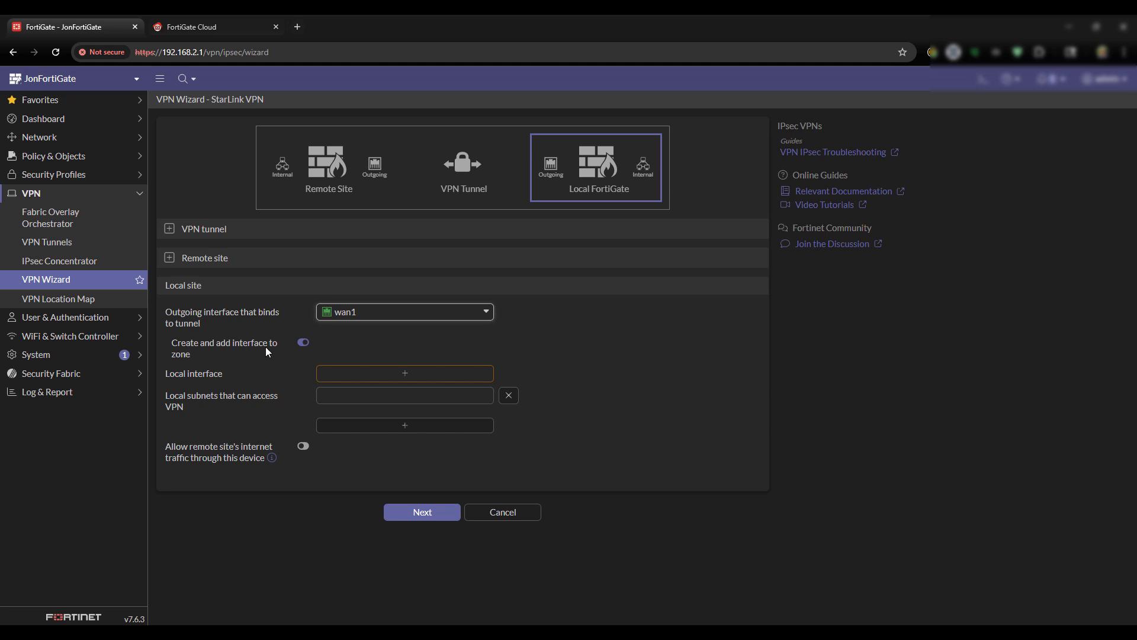
pyautogui.click(396, 373)
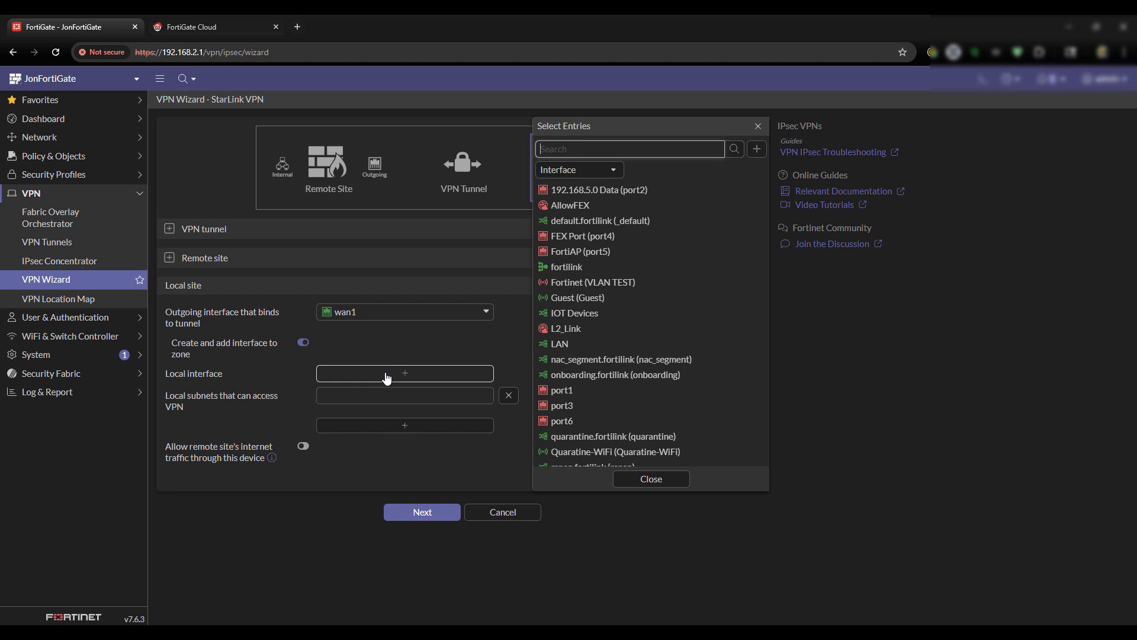
pyautogui.click(593, 350)
pyautogui.click(474, 343)
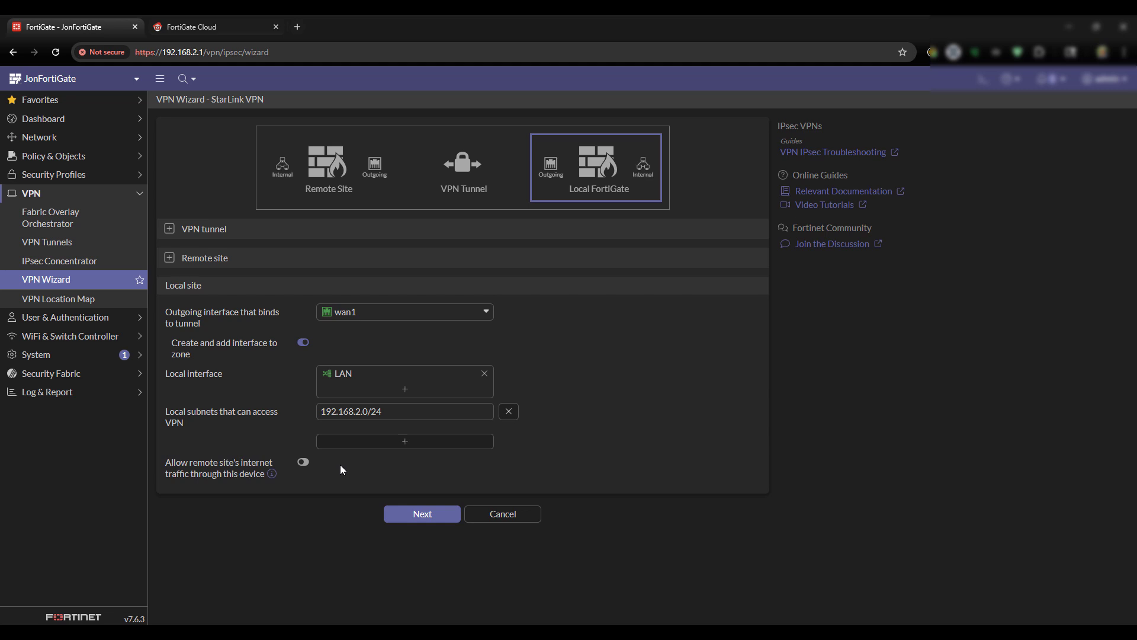
pyautogui.click(433, 520)
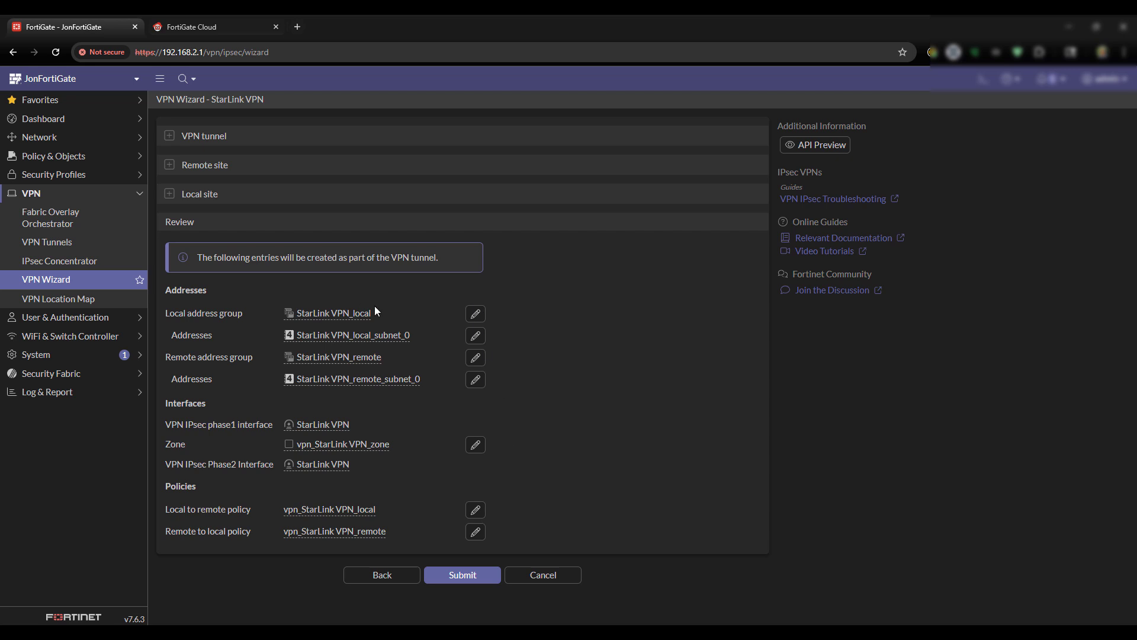
# Review the addresses, zone and policies for the StarLink VPN tunnel and submit the wizard
pyautogui.moveTo(395, 335)
pyautogui.click(475, 445)
pyautogui.click(475, 445)
pyautogui.click(457, 574)
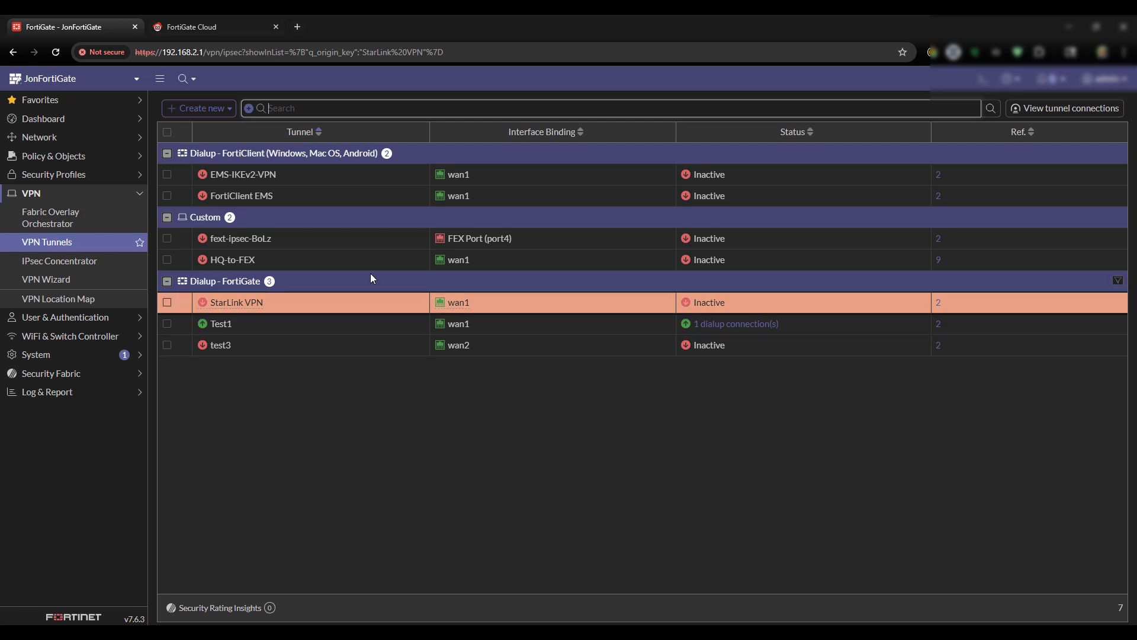
# Switch to the FortiGate Cloud session for FortiGate-61F and open its VPN Wizard
pyautogui.click(201, 27)
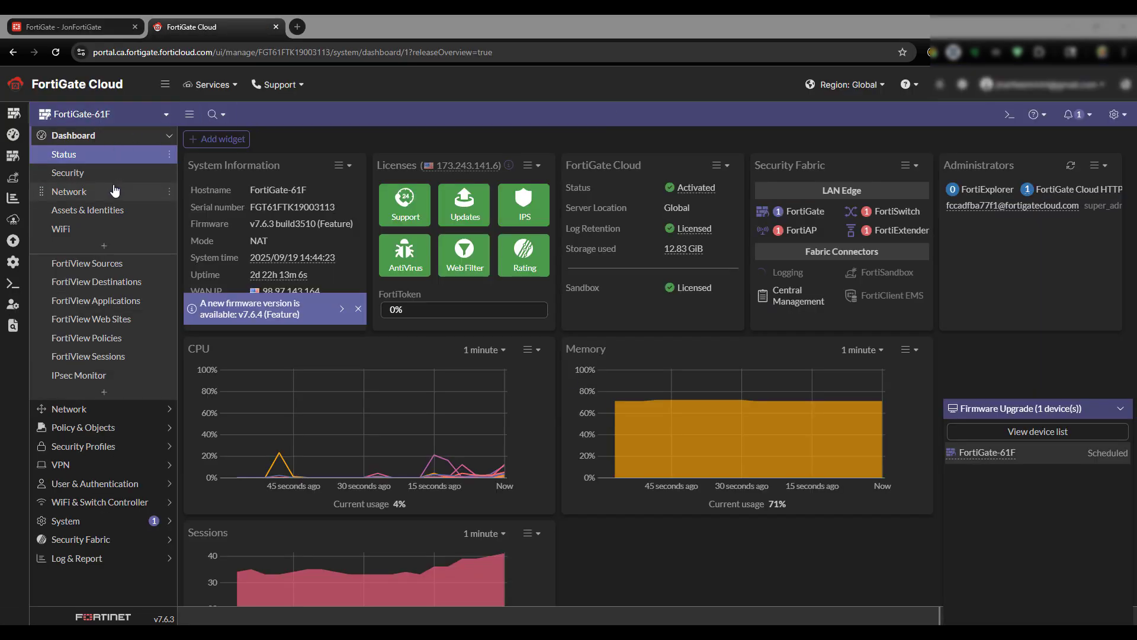
pyautogui.click(92, 140)
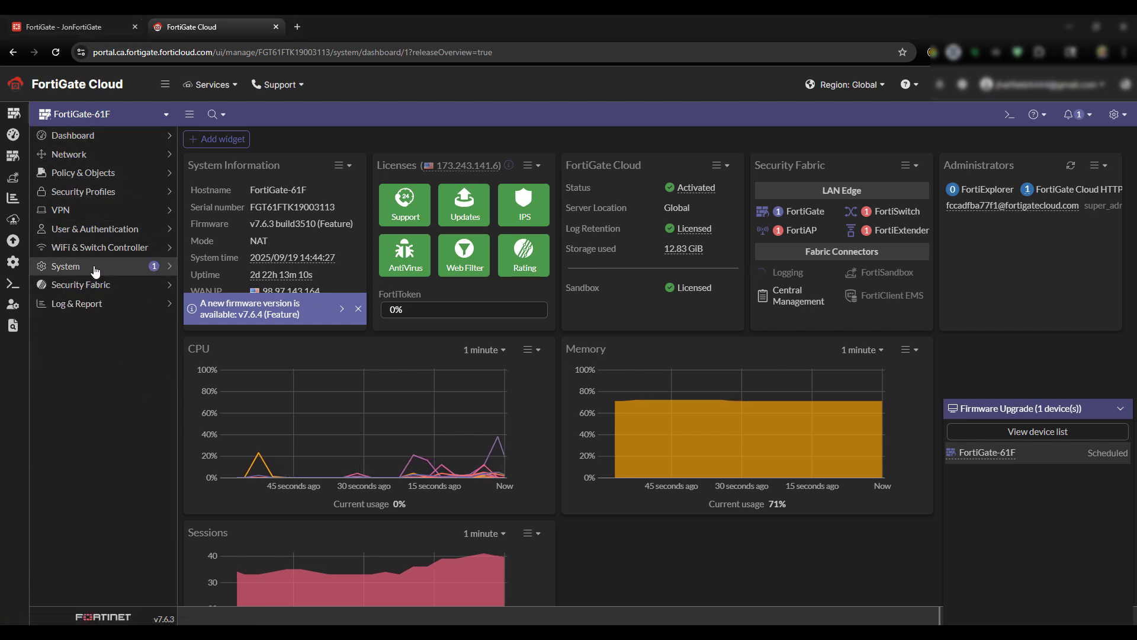
pyautogui.click(92, 217)
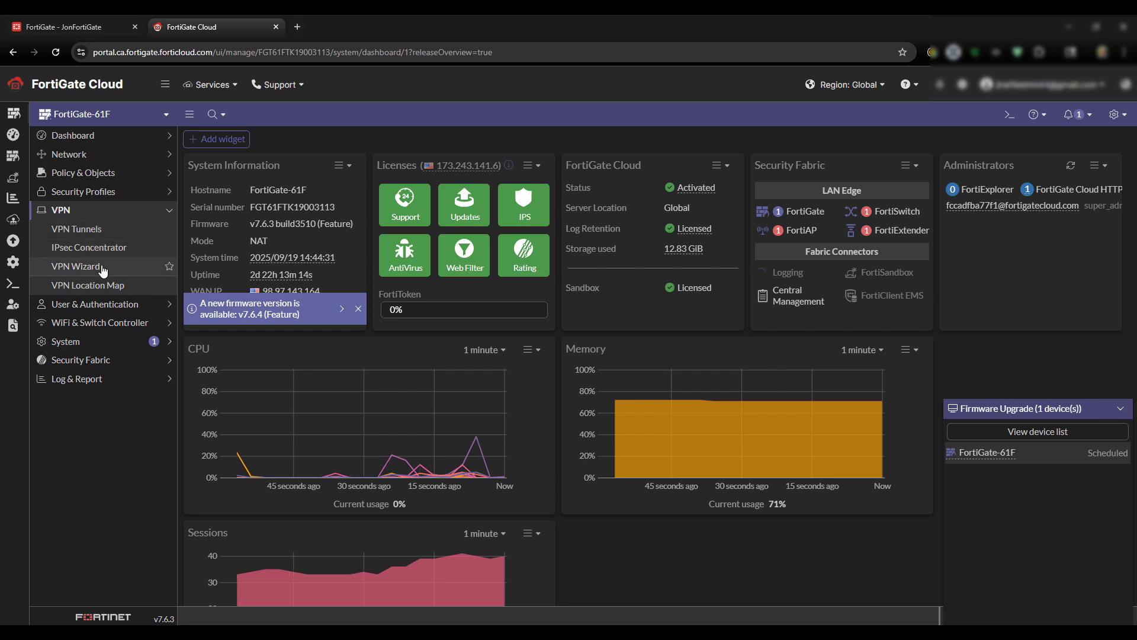
pyautogui.click(87, 273)
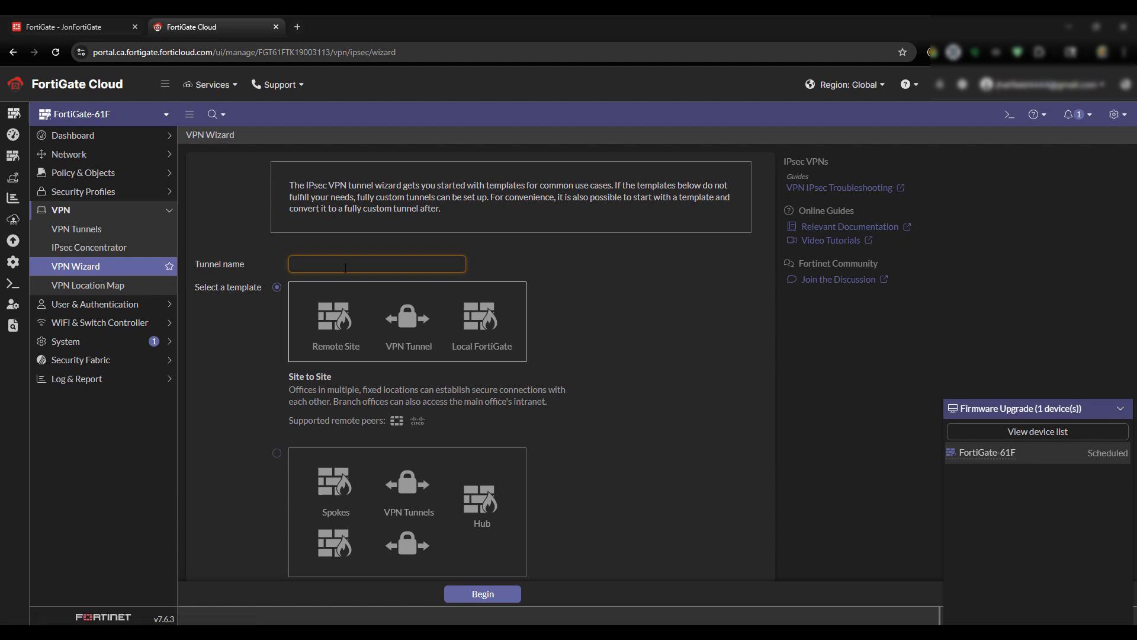
# Name the tunnel StarLink VPN Br, keep the Site to Site template, and begin the wizard
pyautogui.write('StarLink')
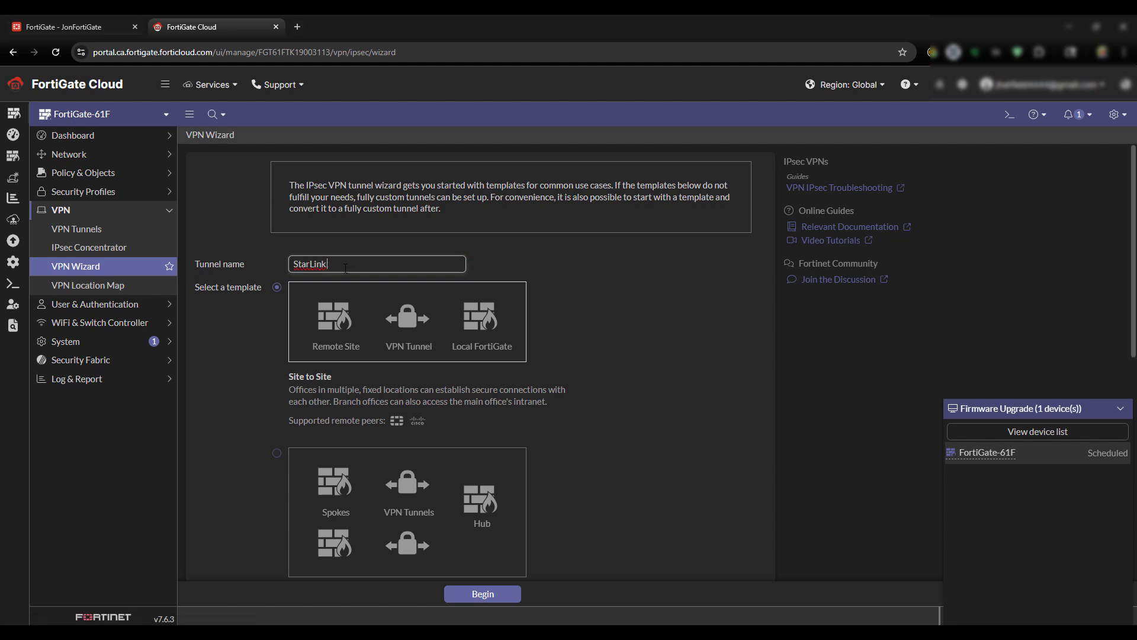
pyautogui.write(' VPN Remote')
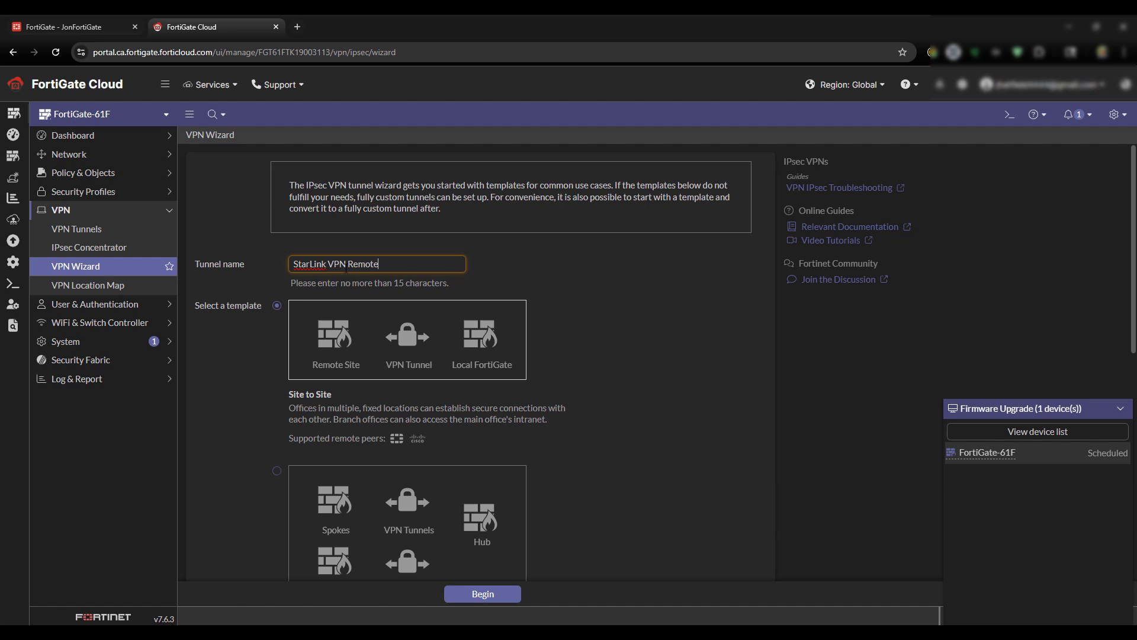
pyautogui.doubleClick(353, 264)
pyautogui.write('Br')
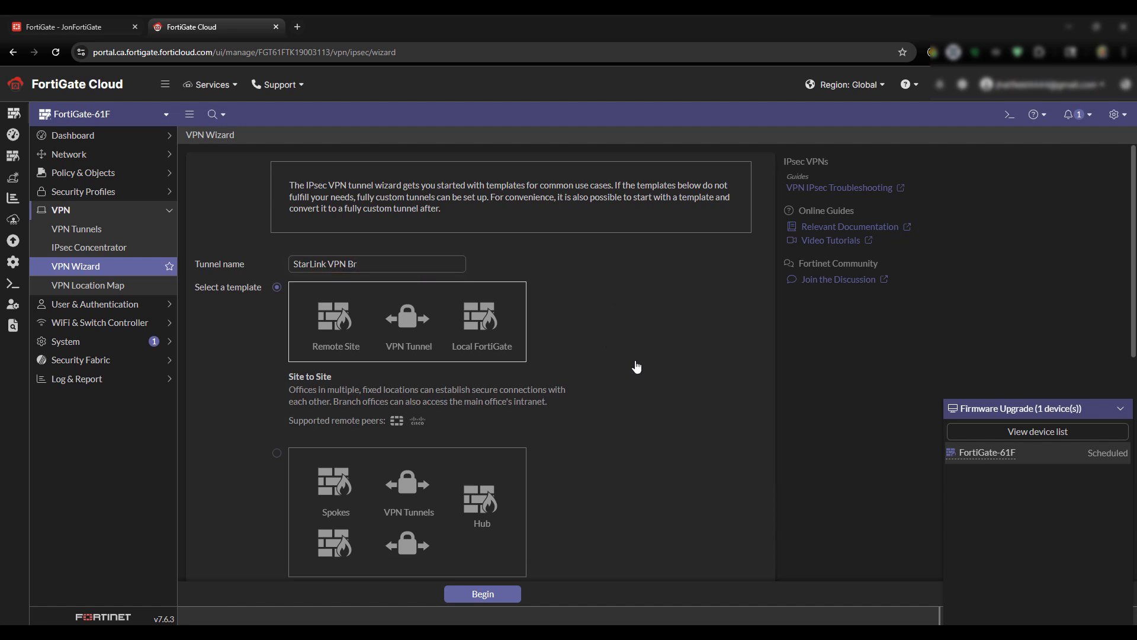
pyautogui.scroll(-2, 636, 361)
pyautogui.scroll(2, 636, 361)
pyautogui.click(495, 595)
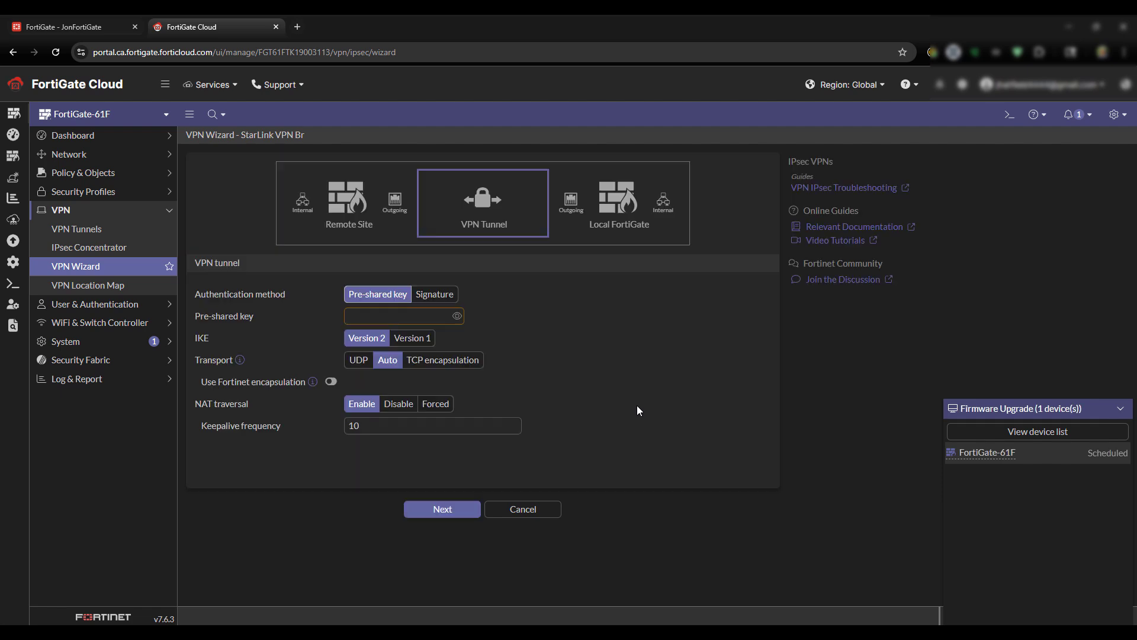
# Enter the tunnel's pre-shared key, keep the default IKE, transport and NAT traversal options, and continue to the remote site settings
pyautogui.click(394, 320)
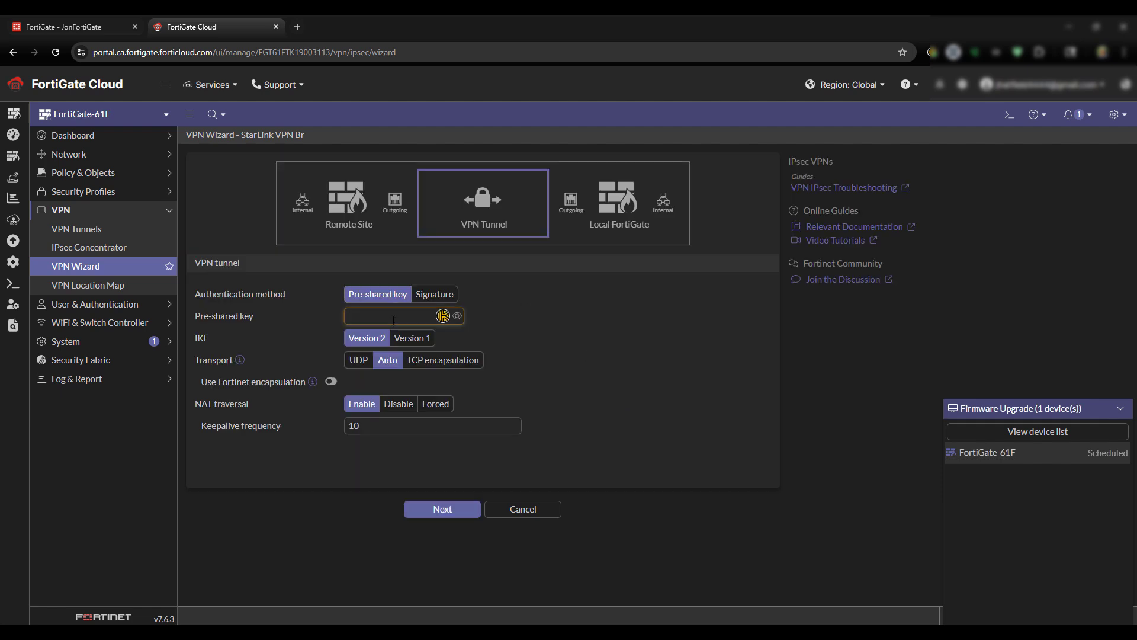
pyautogui.write('••••••••••••••')
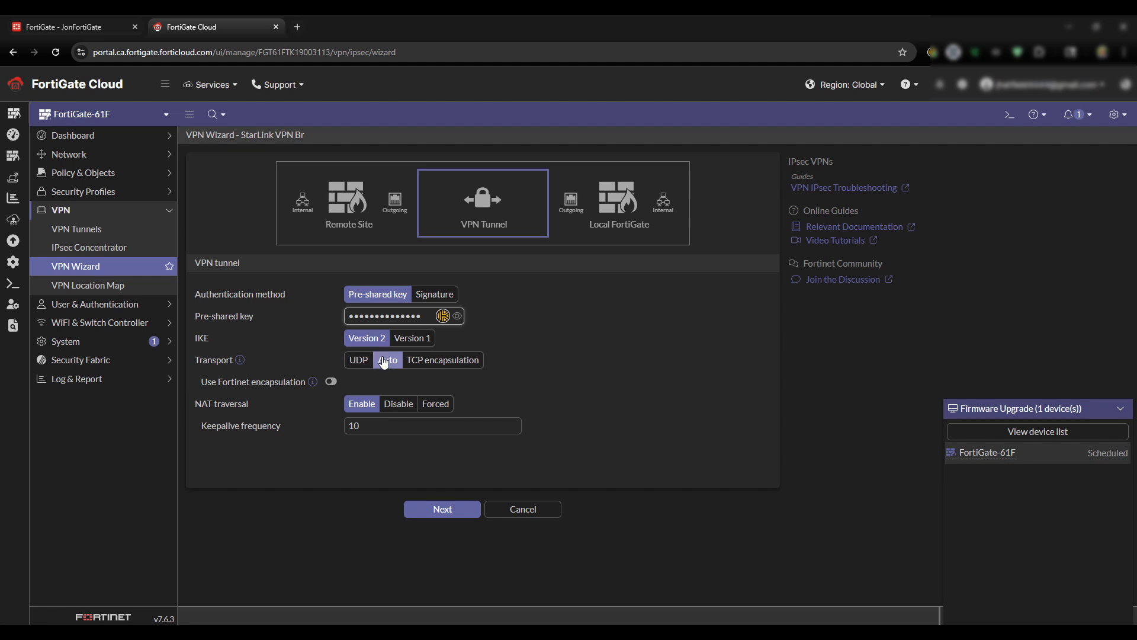
pyautogui.click(446, 516)
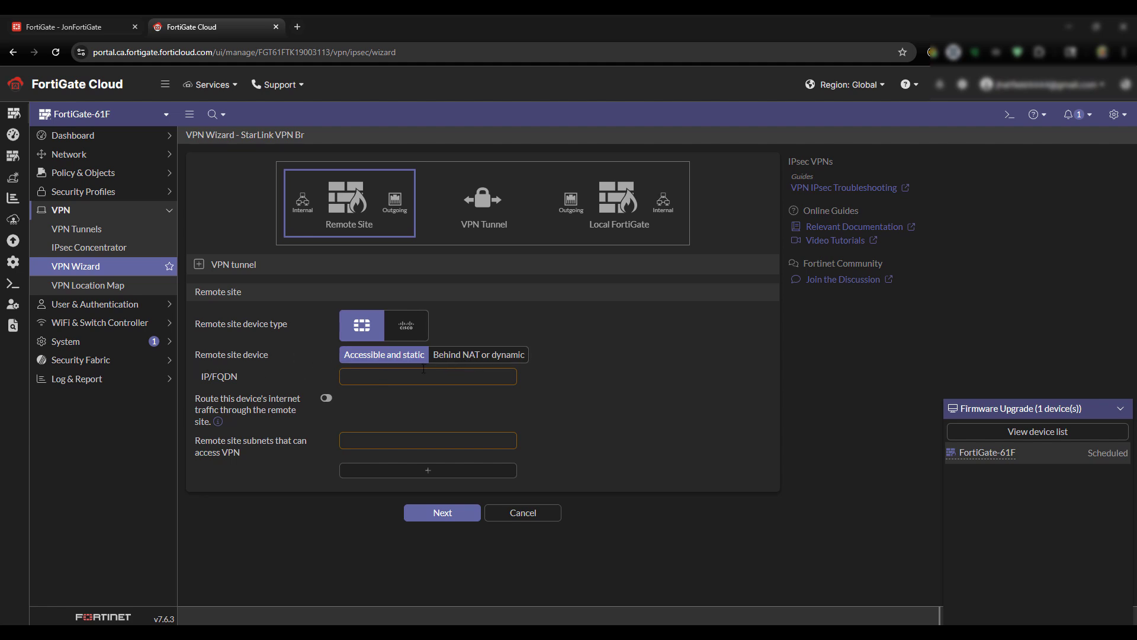
# Set the accessible, static remote site to irvinelab.fortiddns.com with 192.168.2.0/24 as its VPN subnet, and continue to the local site settings
pyautogui.click(385, 377)
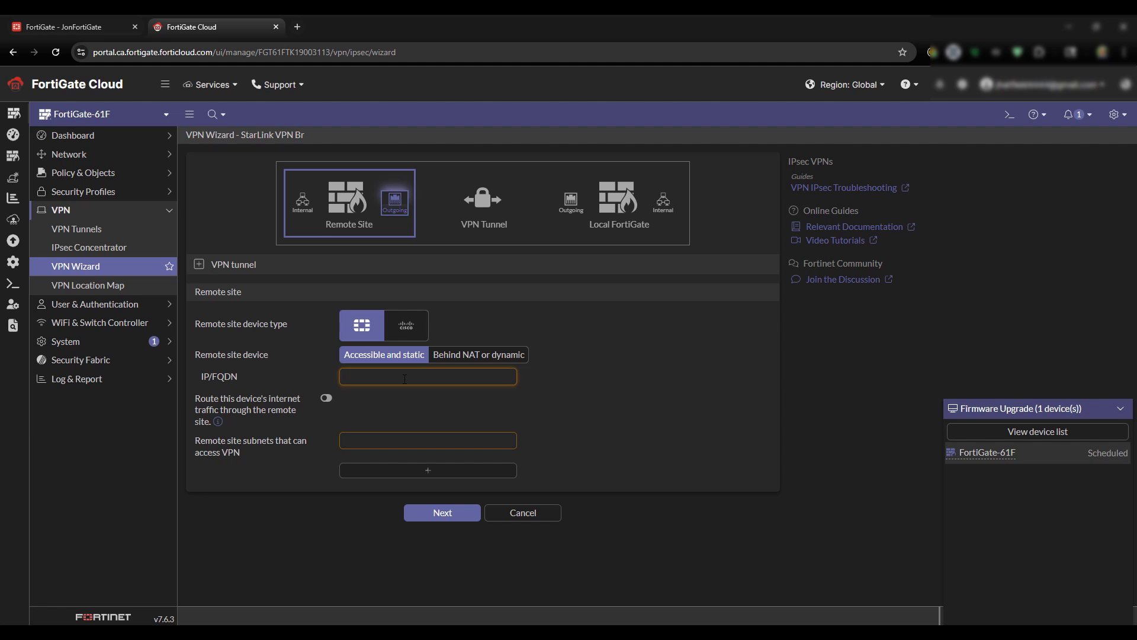
pyautogui.click(404, 379)
pyautogui.write('irvine')
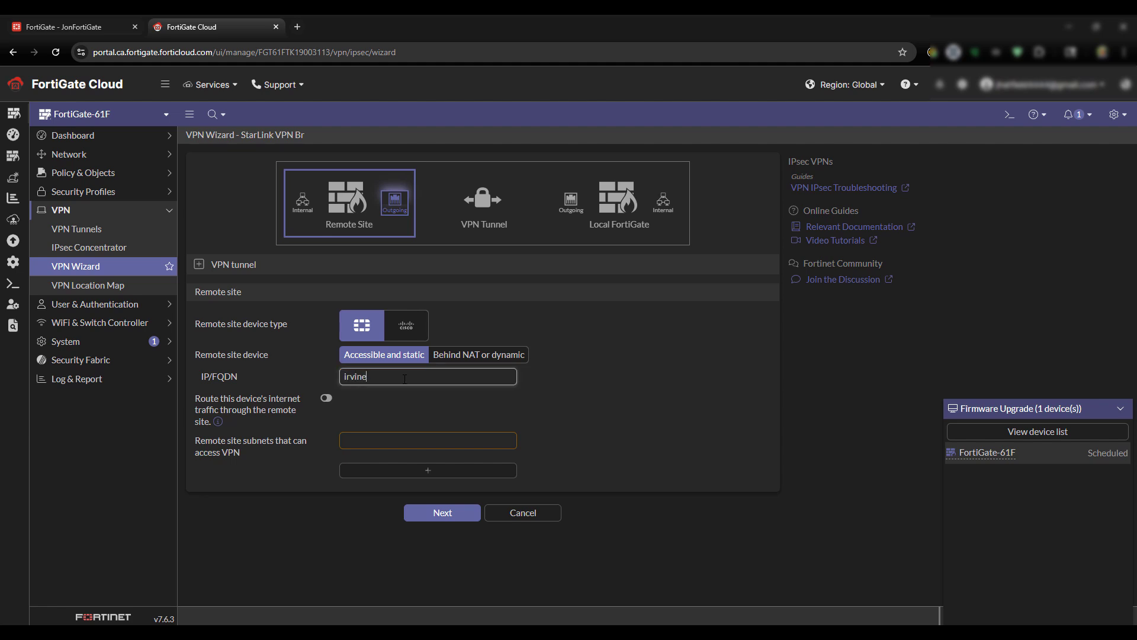
pyautogui.write('lab.fortiddns.com')
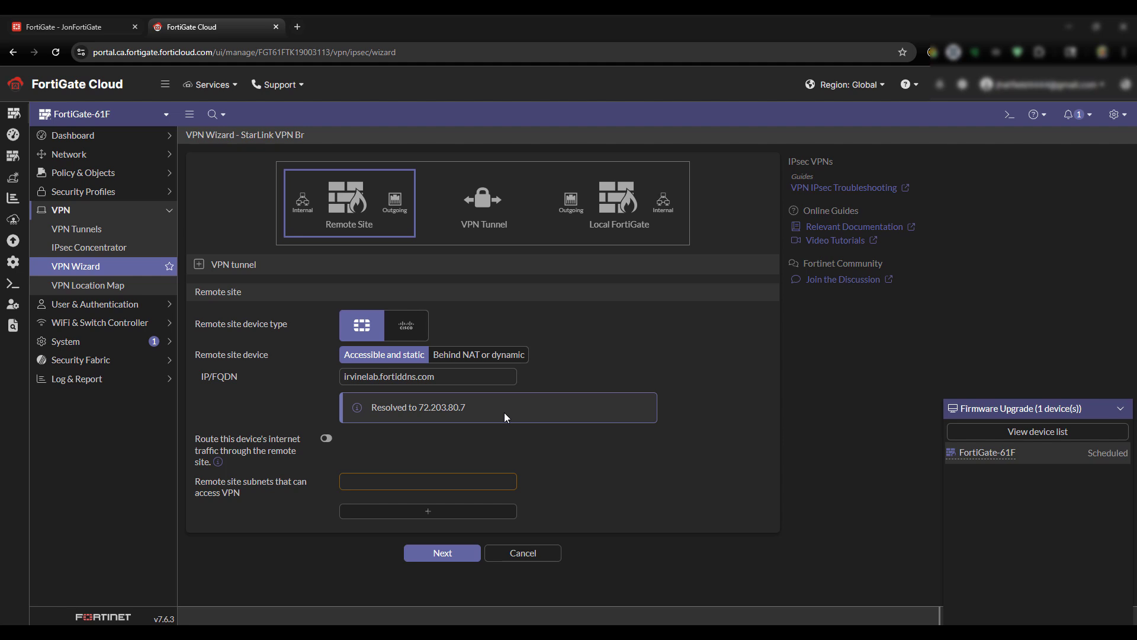
pyautogui.click(468, 487)
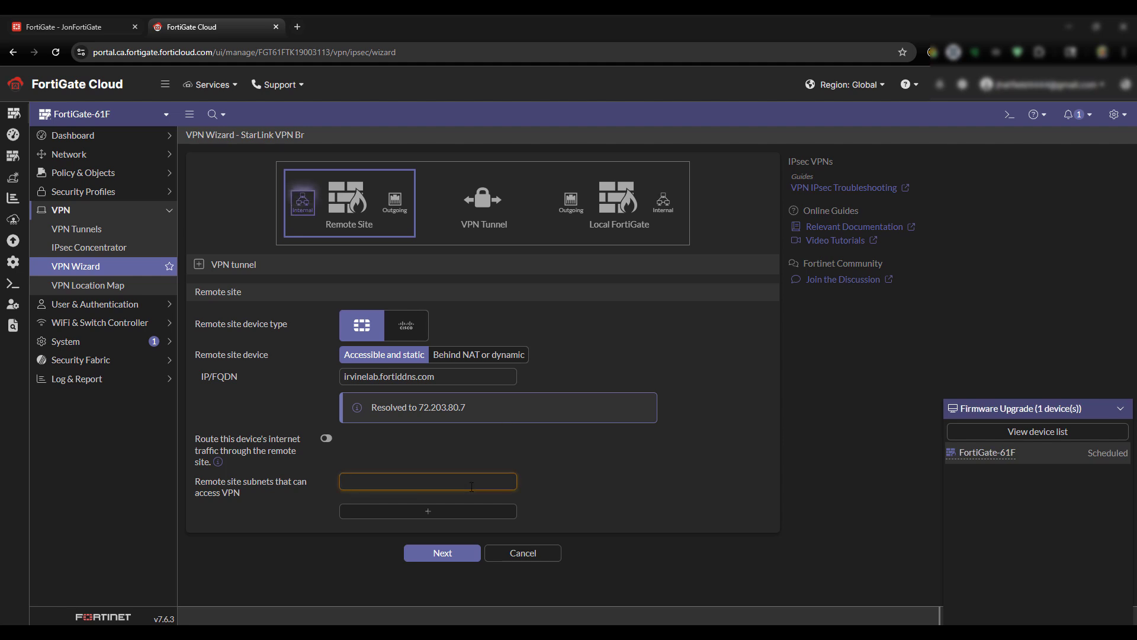
pyautogui.write('192.168.')
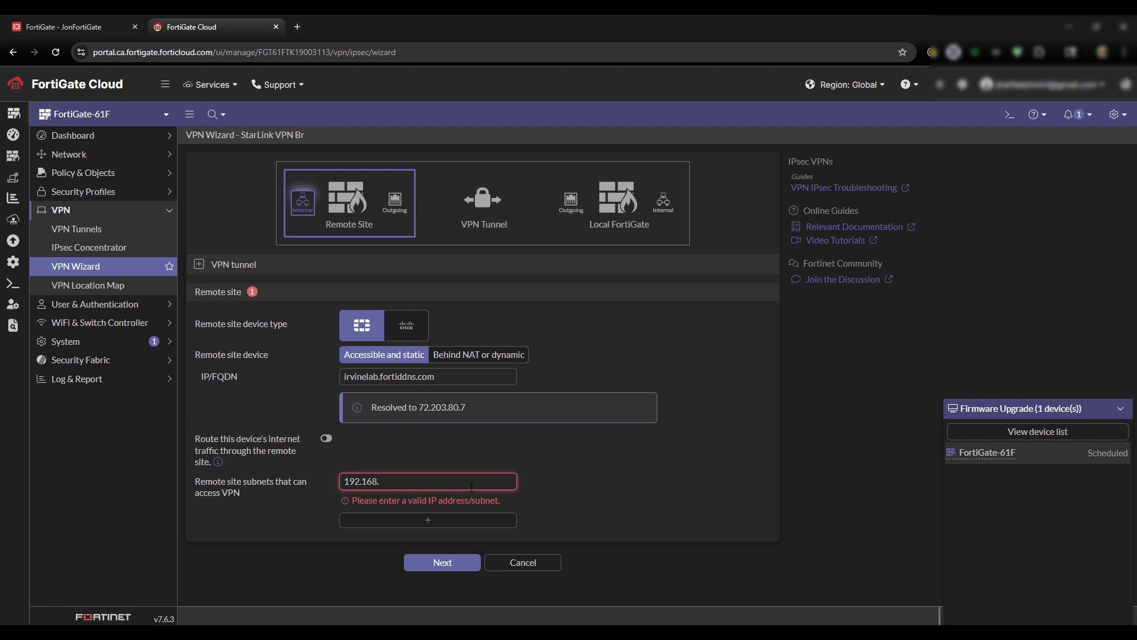
pyautogui.write('2.0/24')
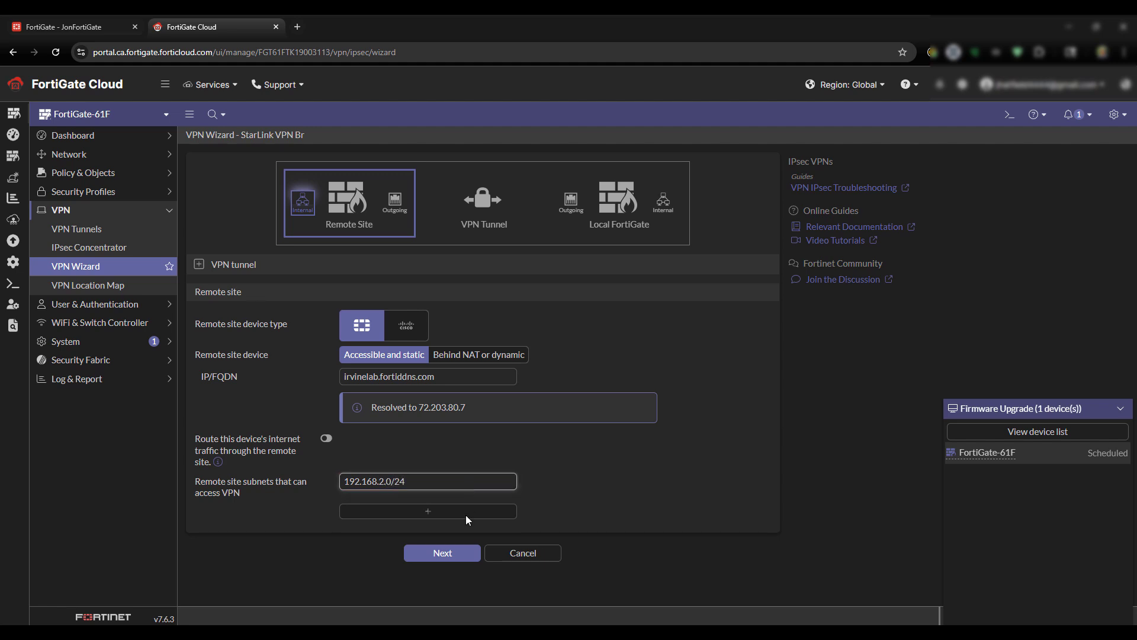
pyautogui.click(451, 552)
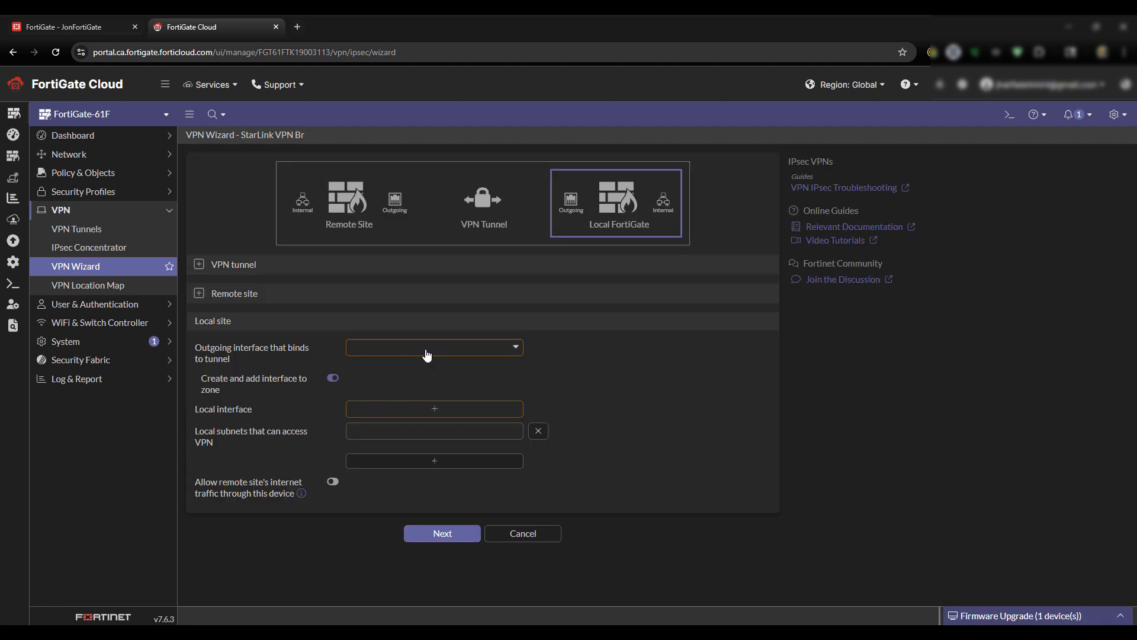
# Bind the tunnel to outgoing interface wan1, add INTERNAL_LAN as the local interface, and proceed to the review
pyautogui.click(428, 353)
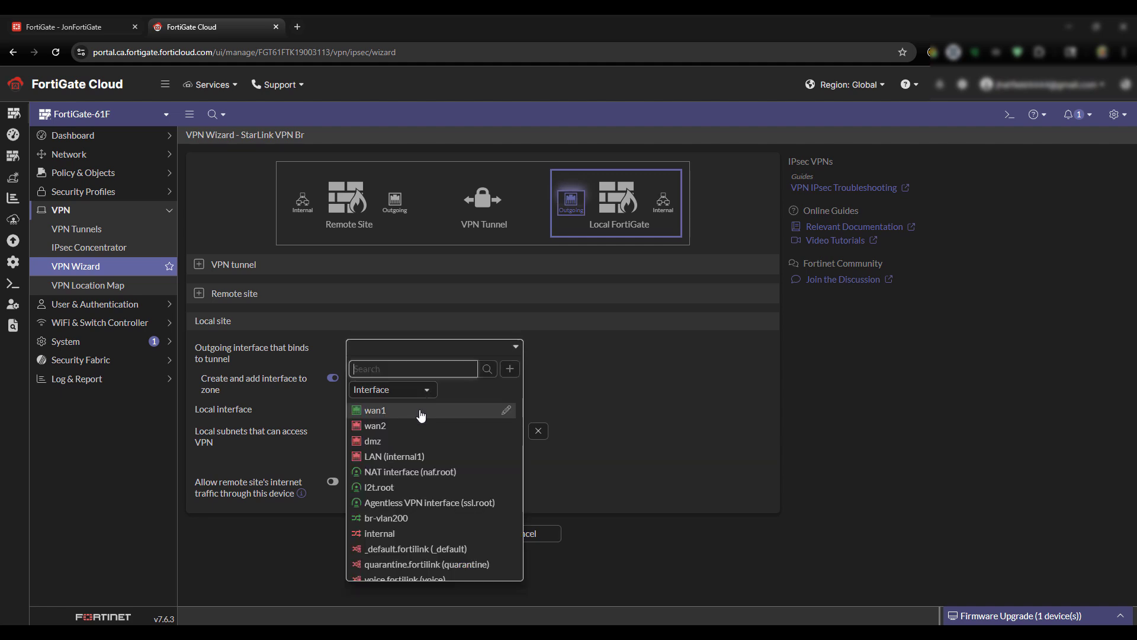
pyautogui.click(421, 412)
pyautogui.click(421, 408)
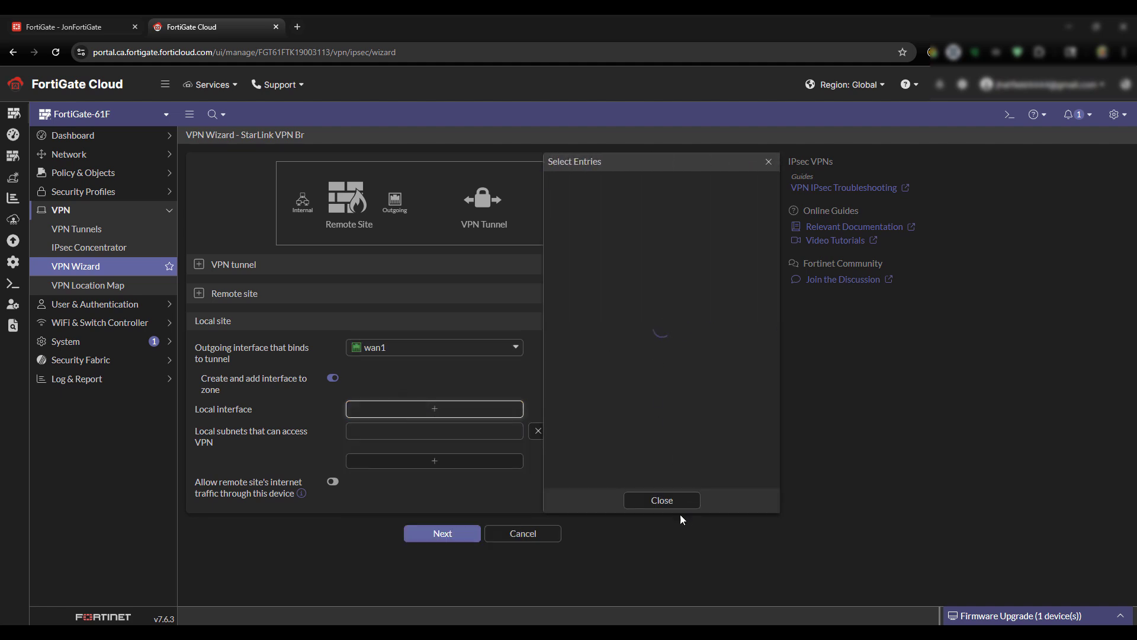
pyautogui.click(670, 503)
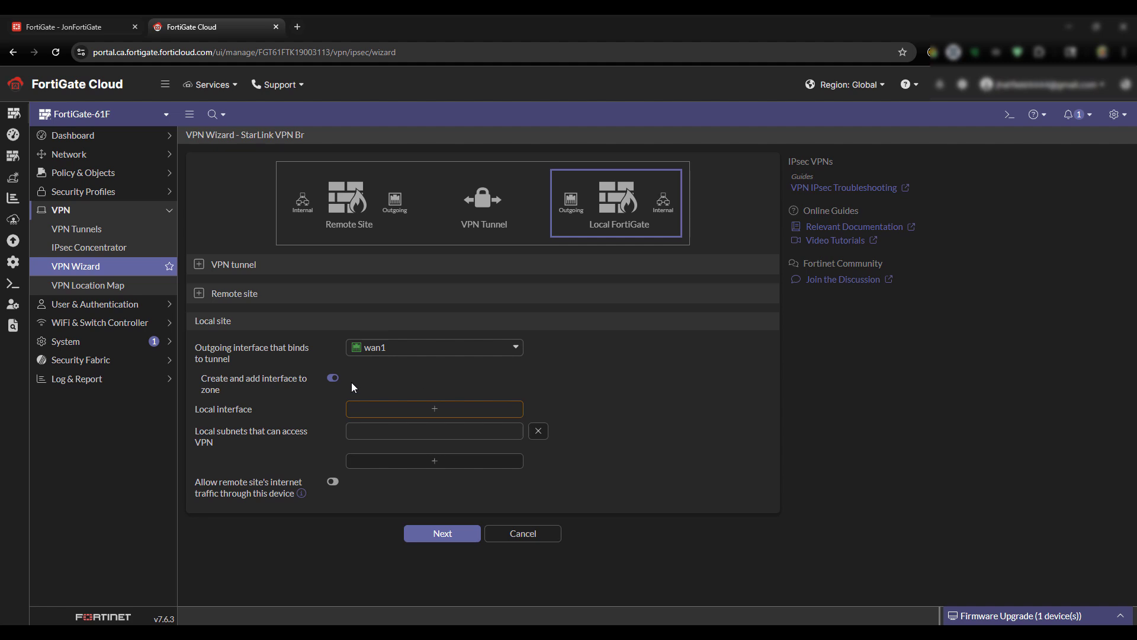
pyautogui.click(420, 409)
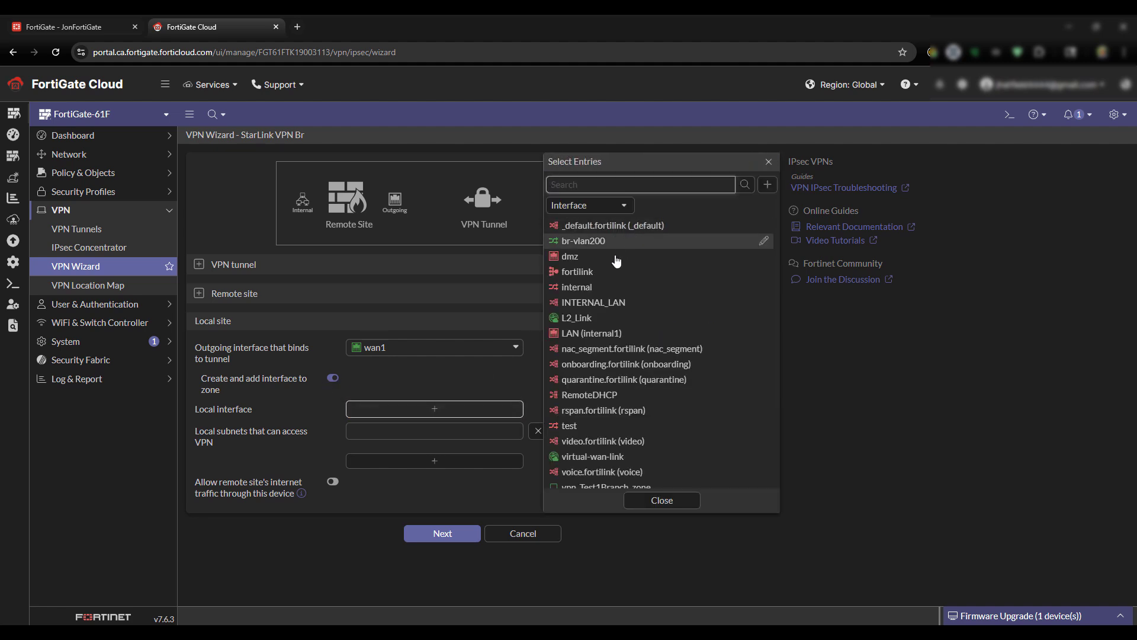
pyautogui.click(592, 303)
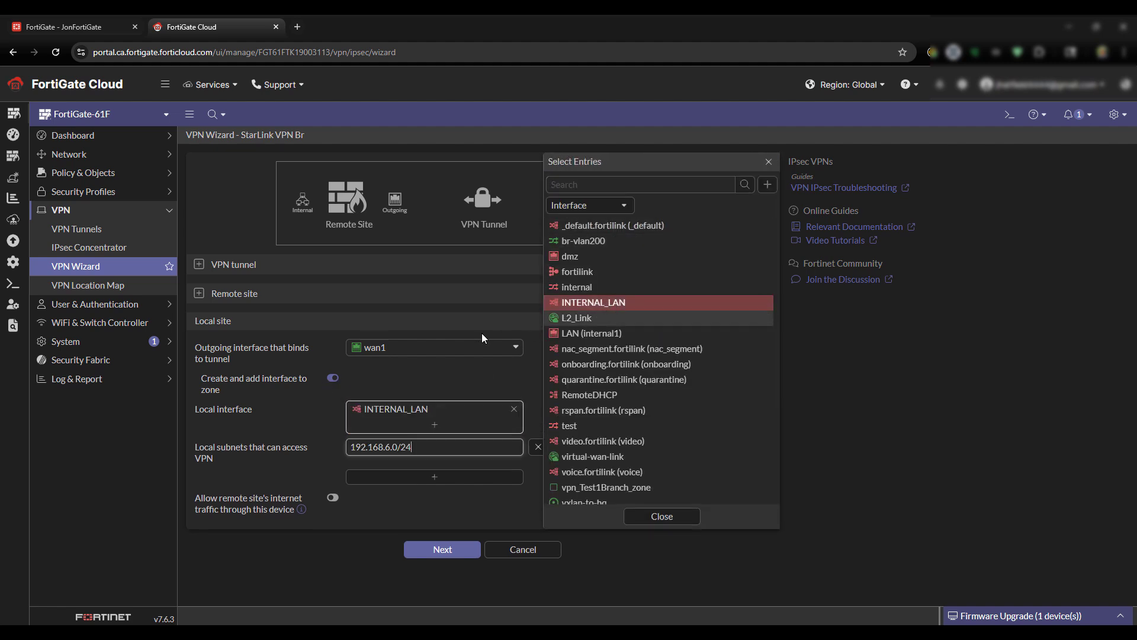
pyautogui.click(442, 550)
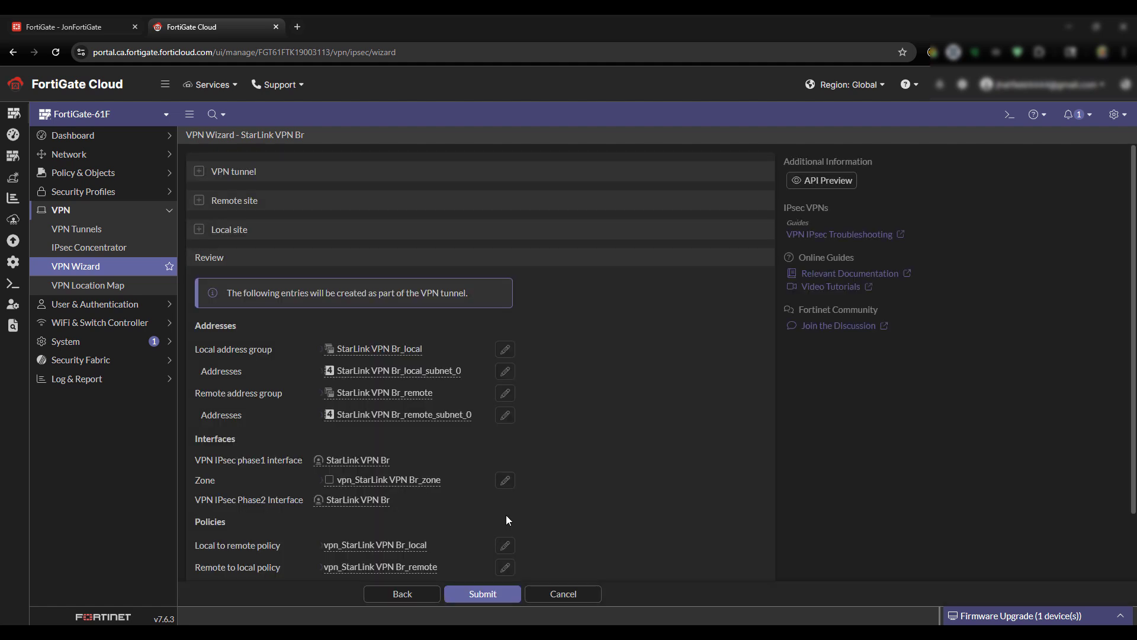
# Review and submit the StarLink VPN Br wizard entries, and select that tunnel in the VPN tunnels list to check its status
pyautogui.scroll(-2, 645, 342)
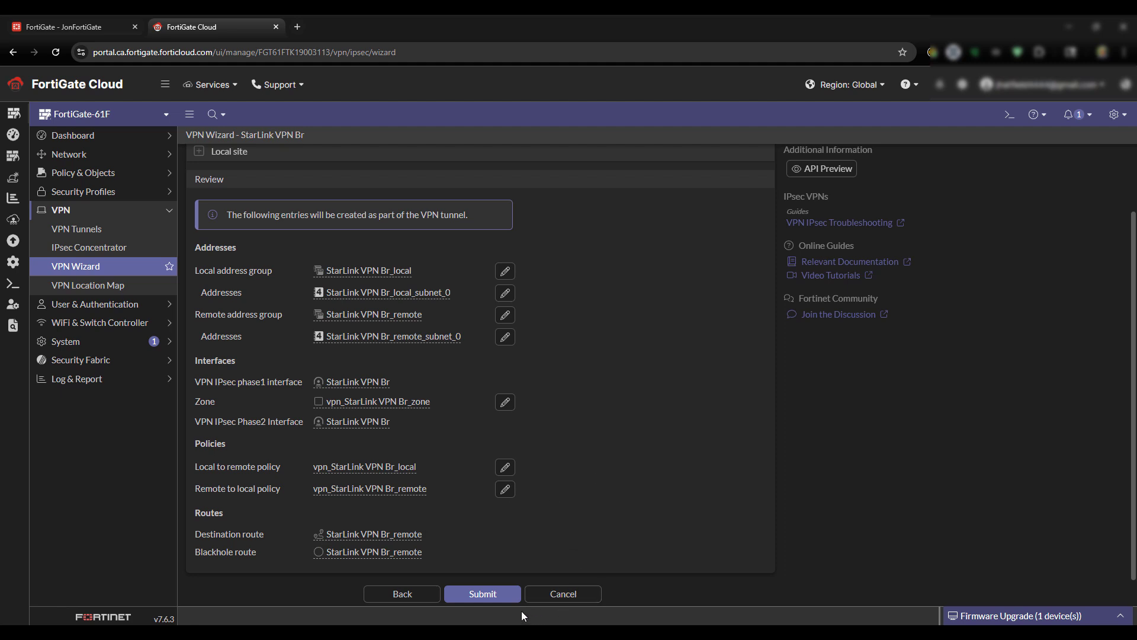
pyautogui.click(502, 602)
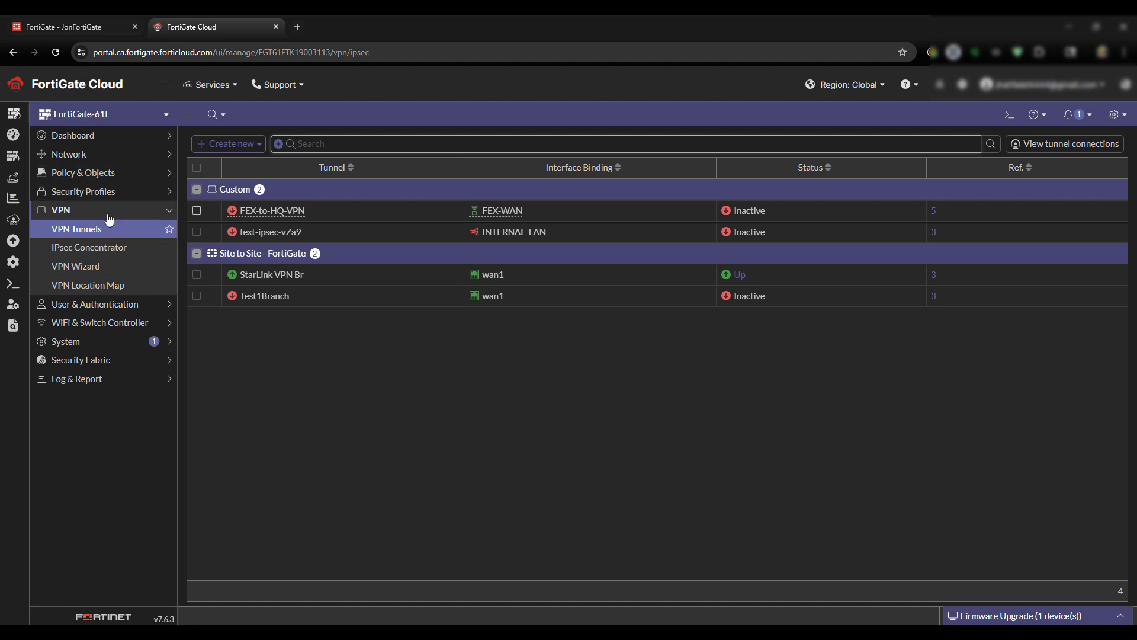
pyautogui.click(107, 247)
pyautogui.click(365, 279)
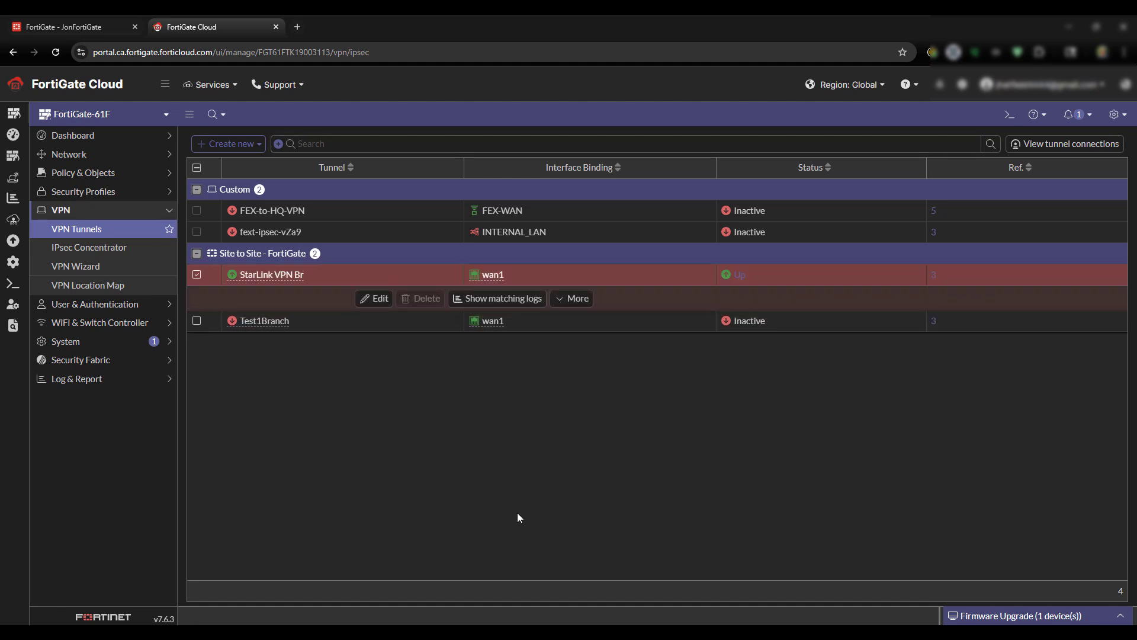
# Switch to Command Prompt, run ipconfig, and examine the Wifi Switch adapter's IPv4 address, subnet mask and default gateway
pyautogui.hotkey('alt', 'Tab')
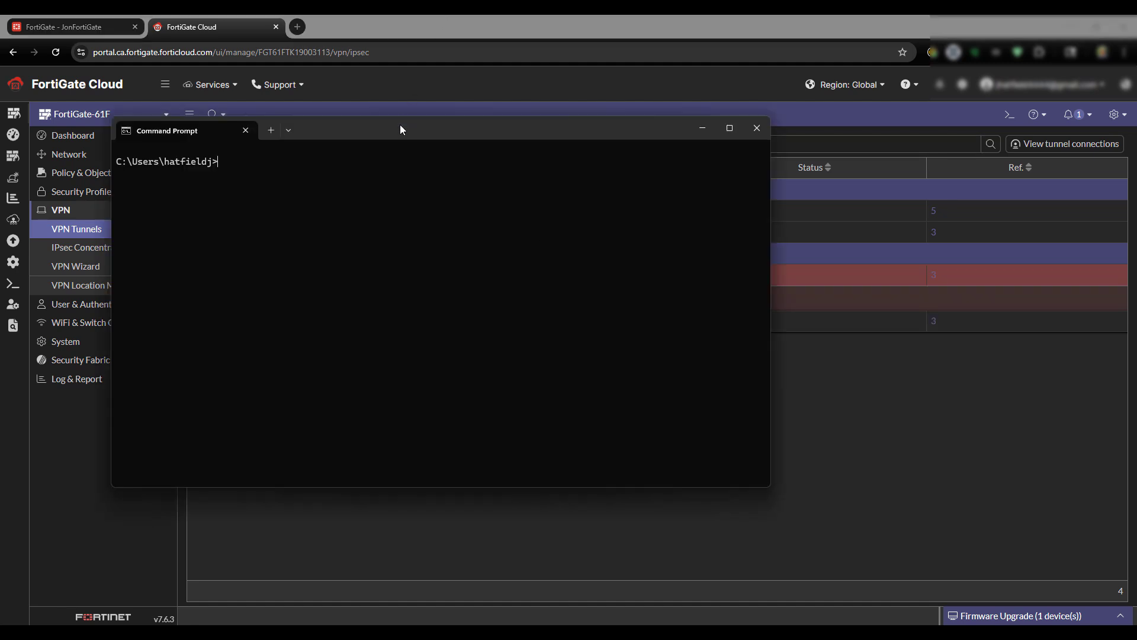
pyautogui.moveTo(400, 129); pyautogui.dragTo(584, 190)
pyautogui.write('ipconfig')
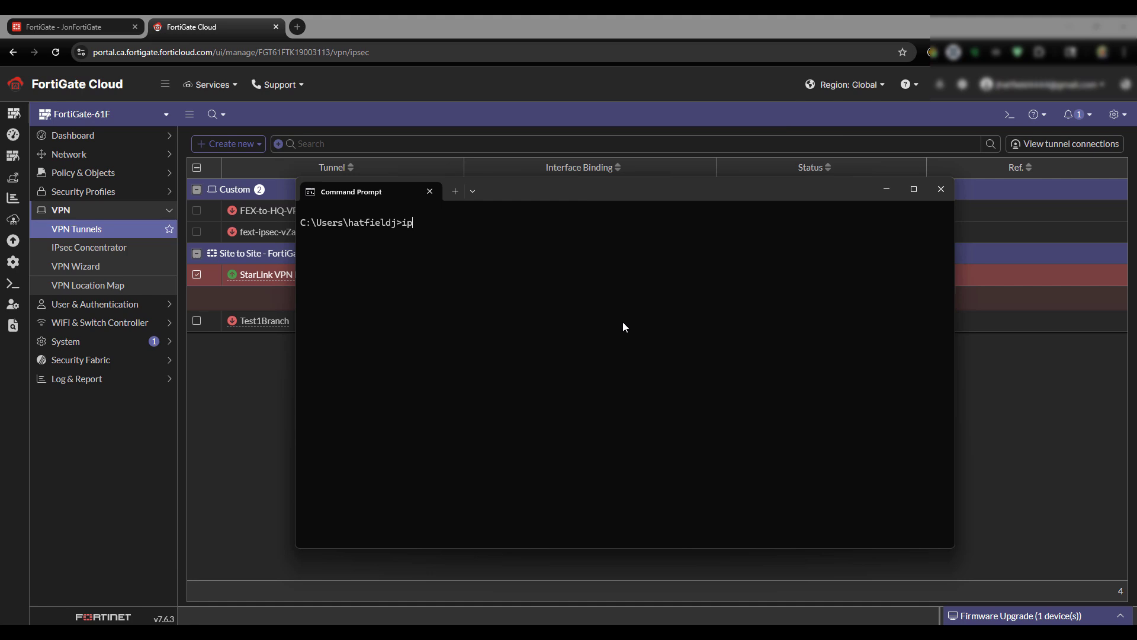
pyautogui.press('Return')
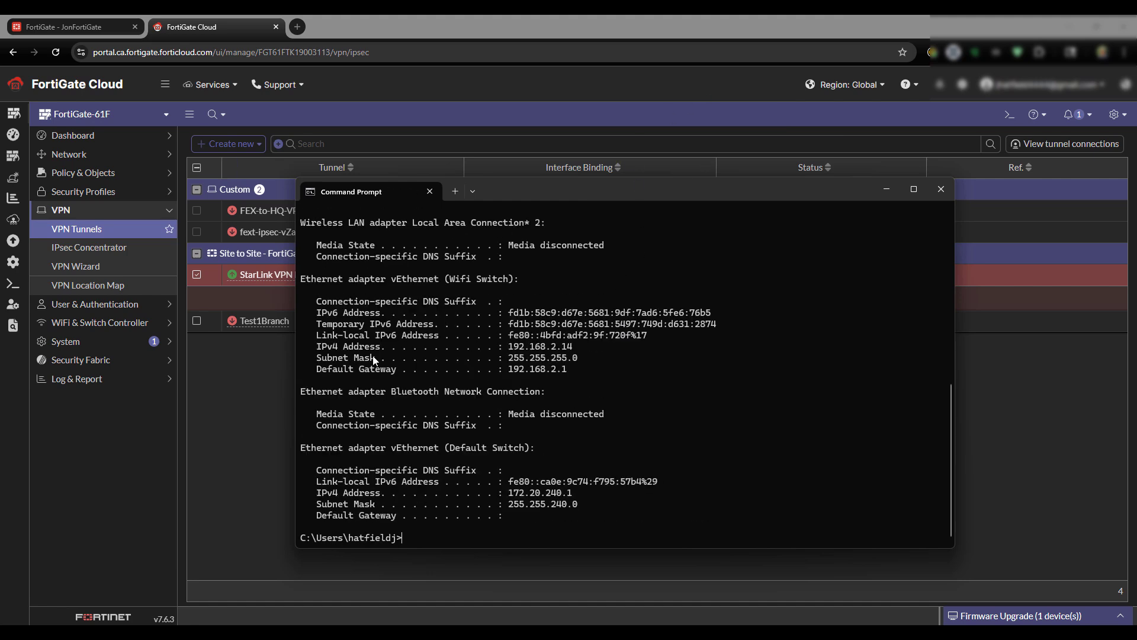
pyautogui.moveTo(314, 347); pyautogui.dragTo(592, 372)
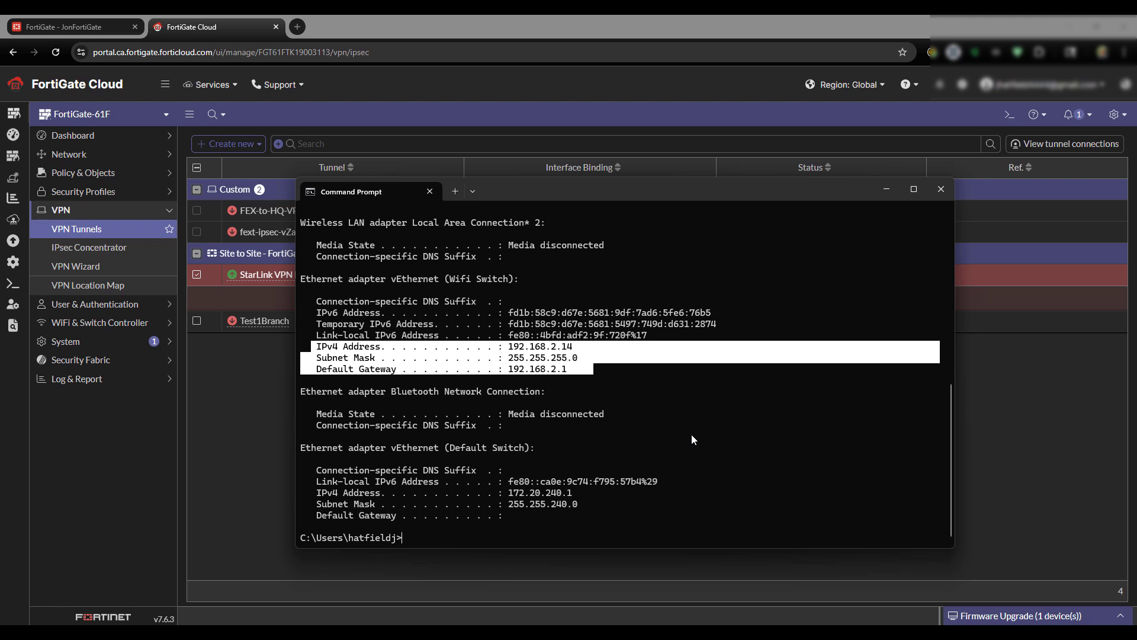
pyautogui.hotkey('ctrl', 'c')
pyautogui.press('Return')
pyautogui.press('Return')
pyautogui.press('Return')
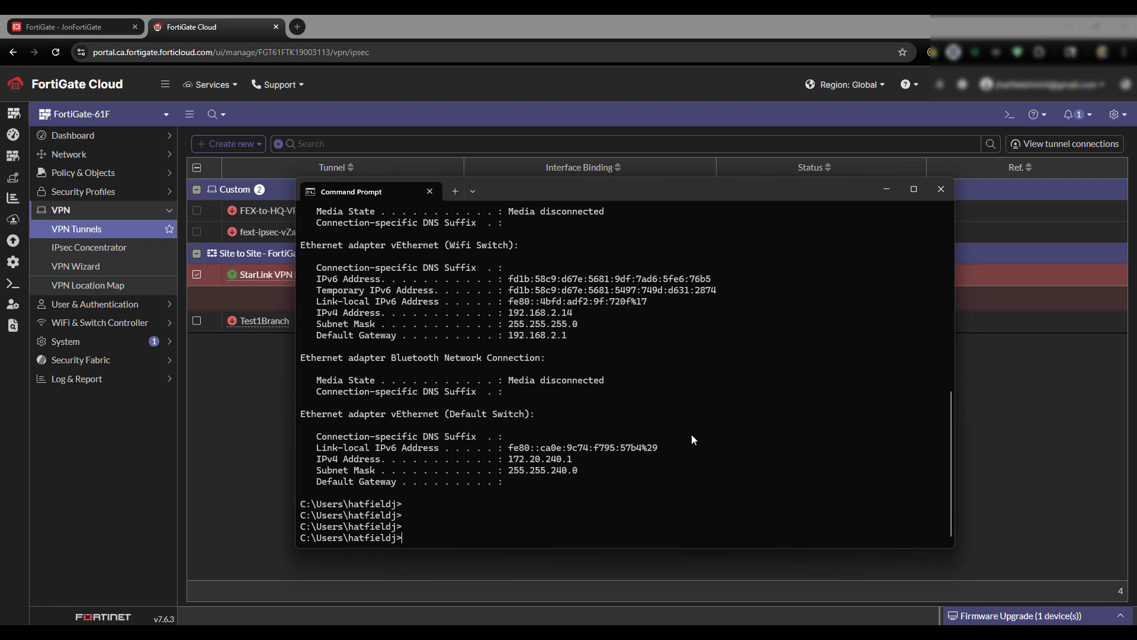
# Clear the Command Prompt screen and ping 192.168.6.1 to test connectivity across the tunnel
pyautogui.write('cls')
pyautogui.press('Return')
pyautogui.write('ping')
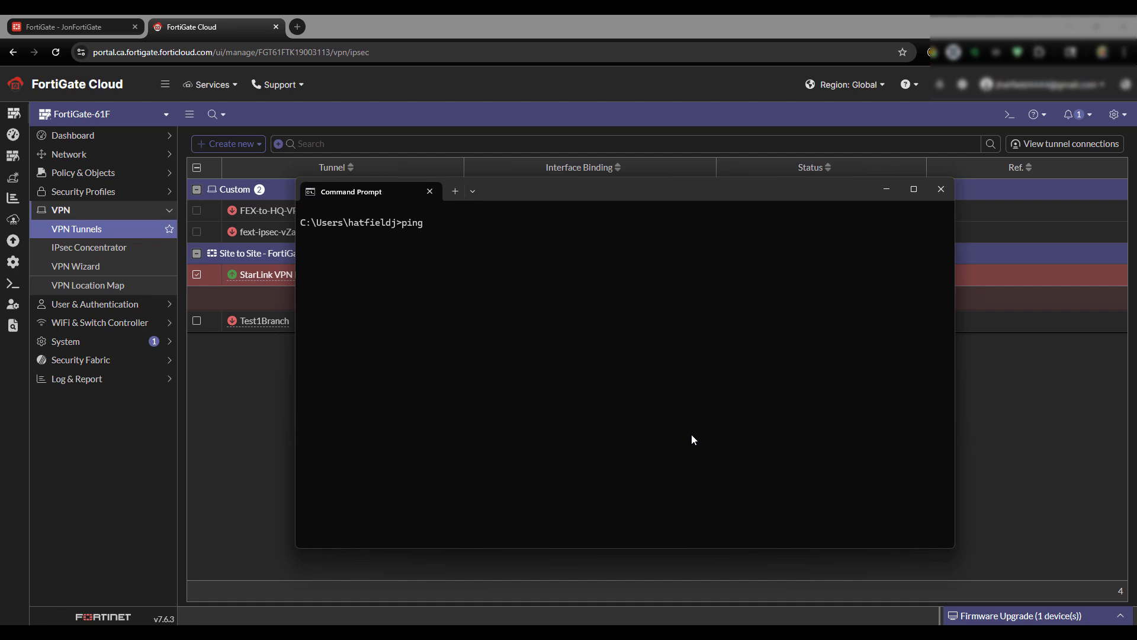
pyautogui.write('192.168.6.1')
pyautogui.press('Return')
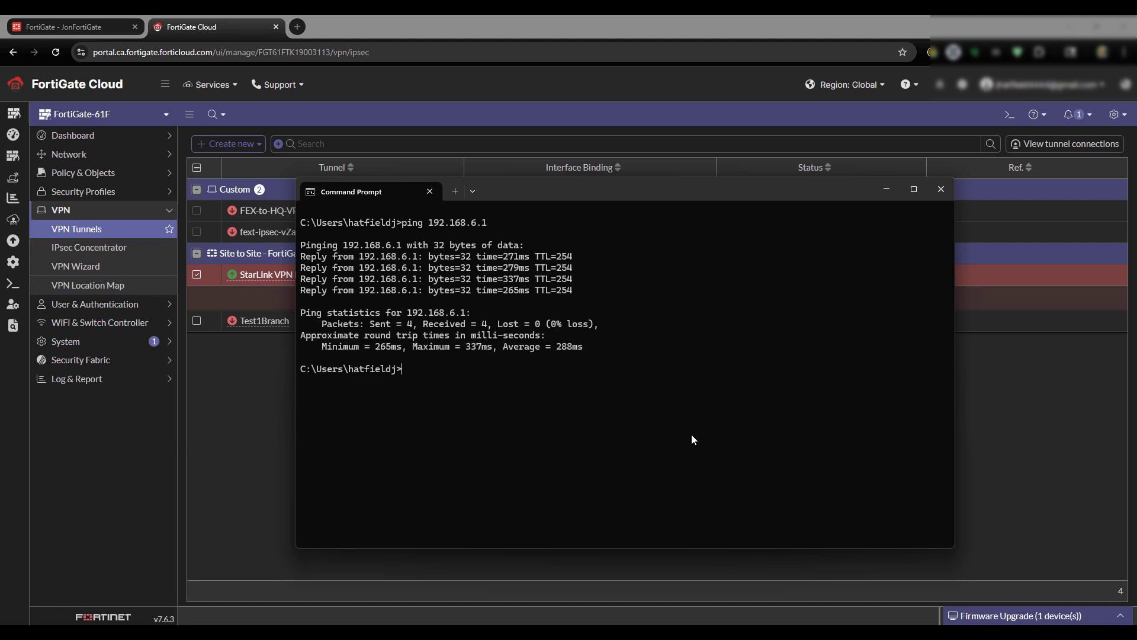
# Run a continuous ping to 192.168.6.1 with the -t option
pyautogui.press('Up')
pyautogui.write('-t')
pyautogui.press('Return')
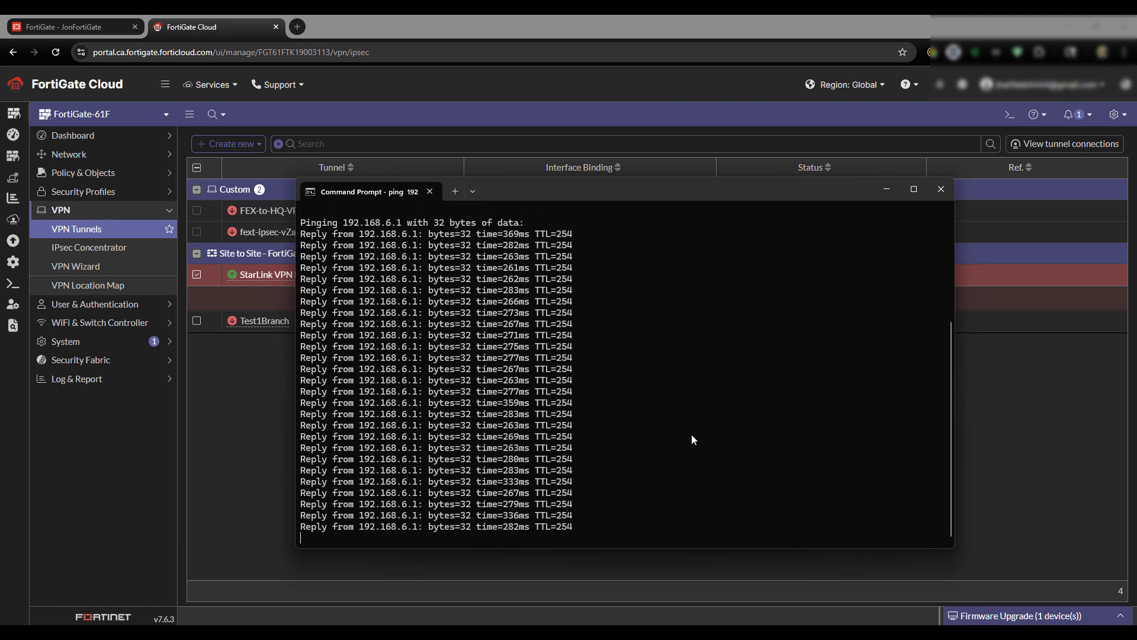
# Stop the continuous ping to 192.168.6.1 and close Command Prompt
pyautogui.hotkey('ctrl', 'c')
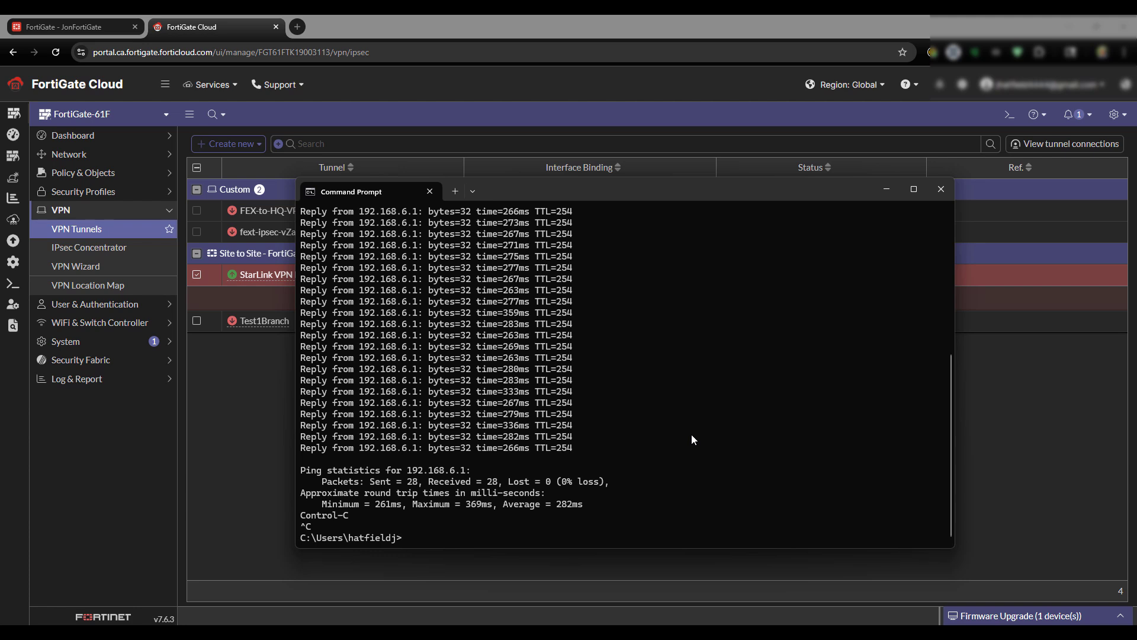
pyautogui.click(940, 189)
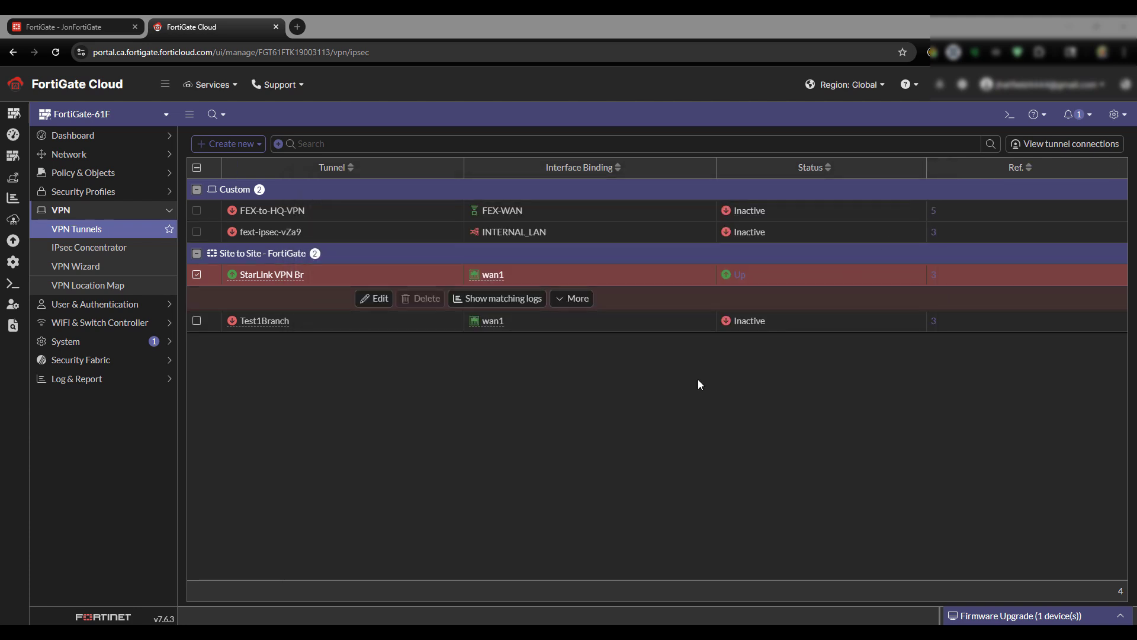
# Edit the StarLink VPN Br tunnel and remove every Phase 1 encryption-authentication pair except AES256 with SHA256
pyautogui.click(374, 299)
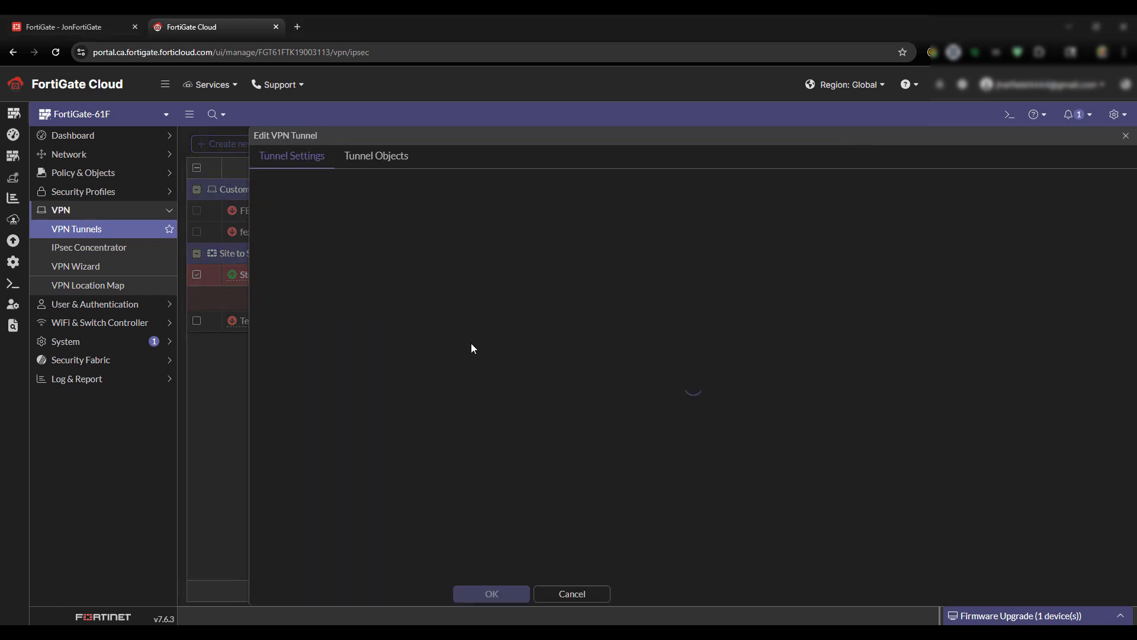
pyautogui.scroll(-1, 735, 349)
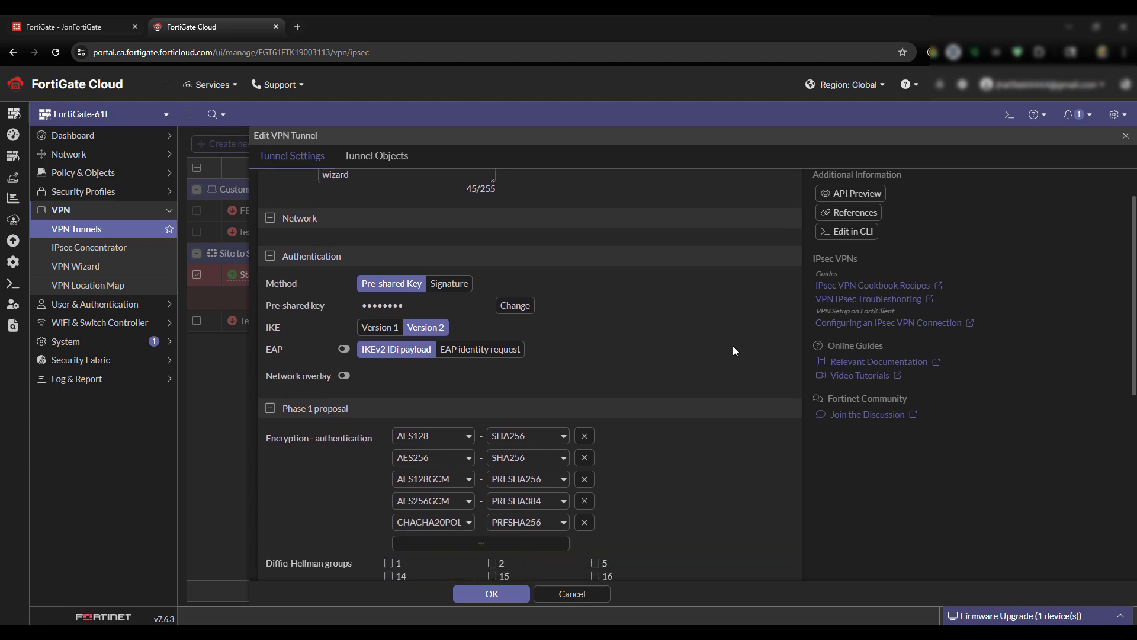
pyautogui.scroll(-2, 733, 350)
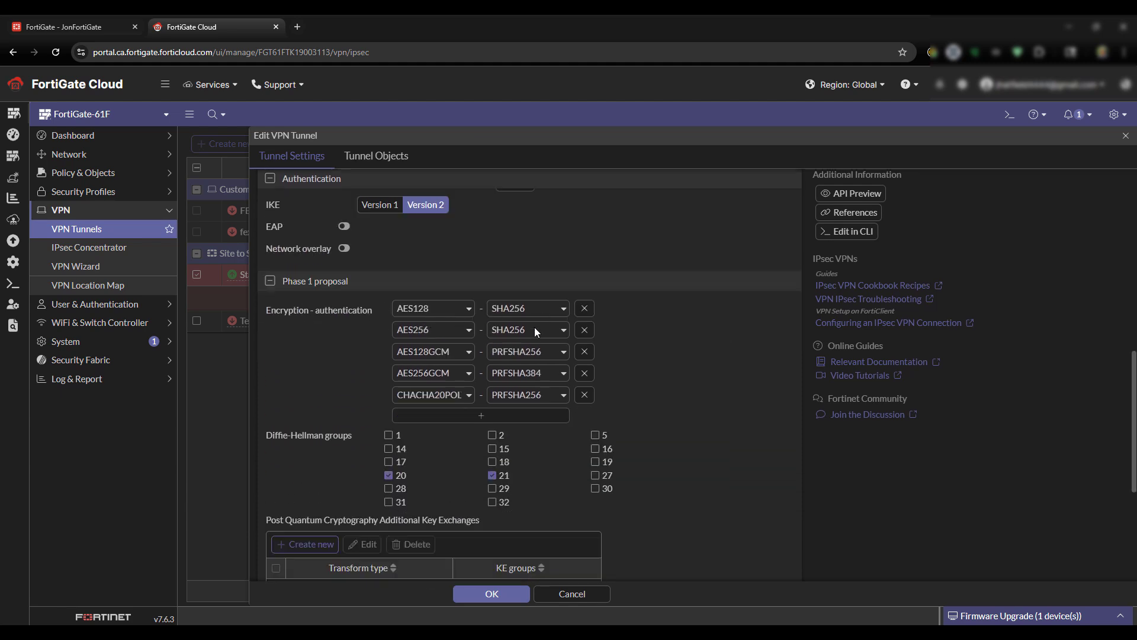
pyautogui.scroll(-1, 586, 380)
pyautogui.scroll(1, 628, 372)
pyautogui.click(584, 309)
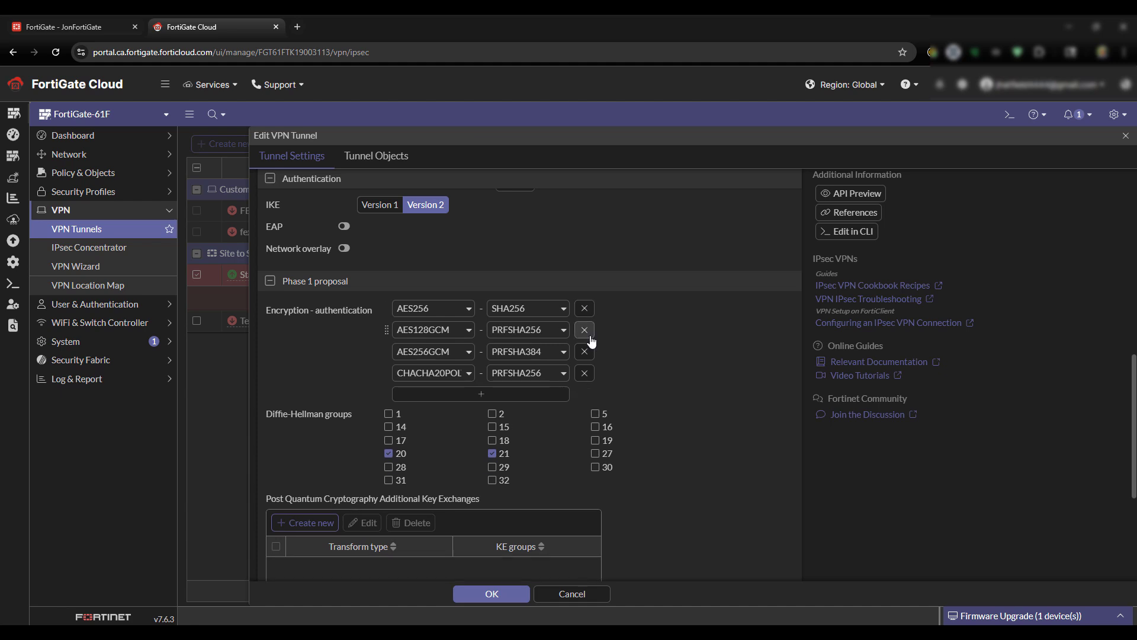
pyautogui.click(586, 332)
pyautogui.click(586, 332)
pyautogui.click(586, 331)
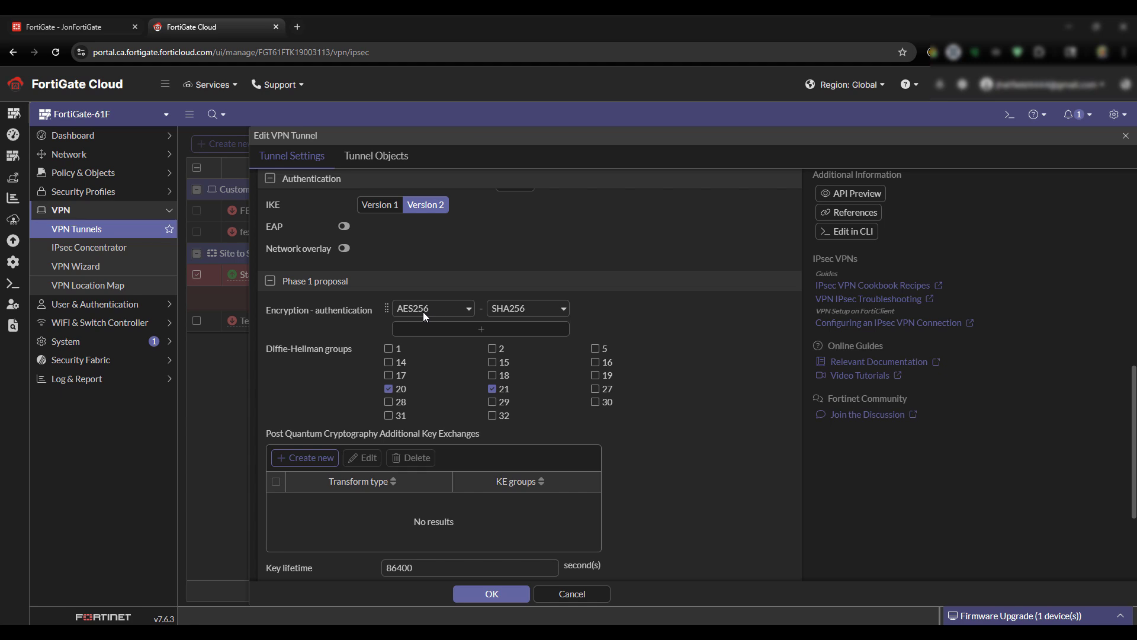
pyautogui.click(552, 308)
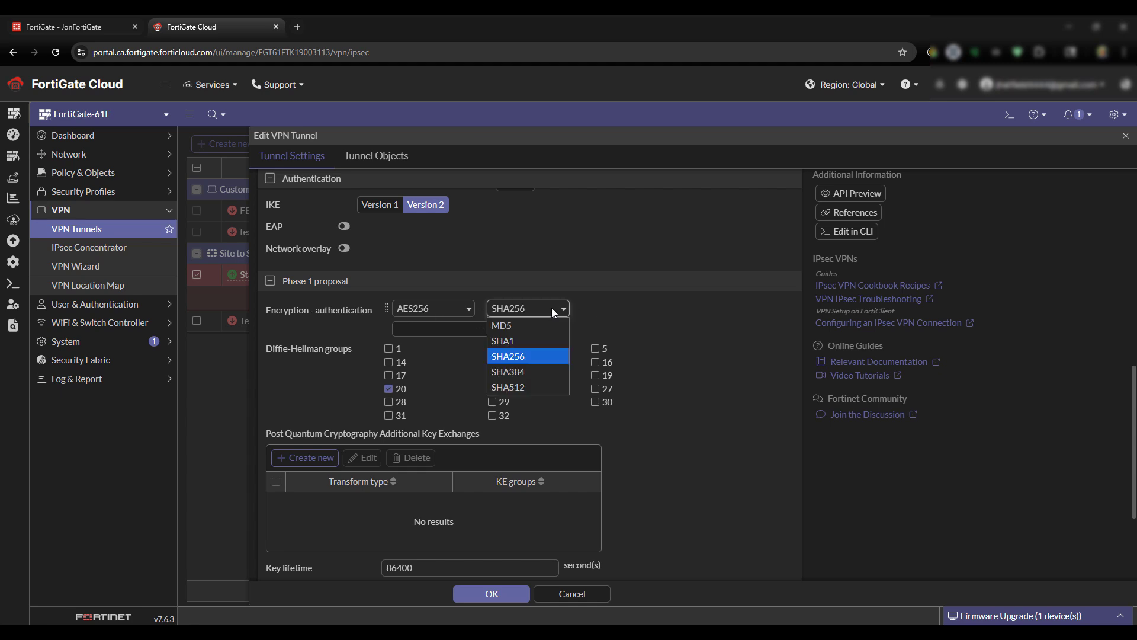
pyautogui.click(691, 307)
# Remove all proposals except AES256 with SHA256 from the StarLink VPN Br Phase 2 selector, and save the selector and tunnel
pyautogui.scroll(-2, 718, 322)
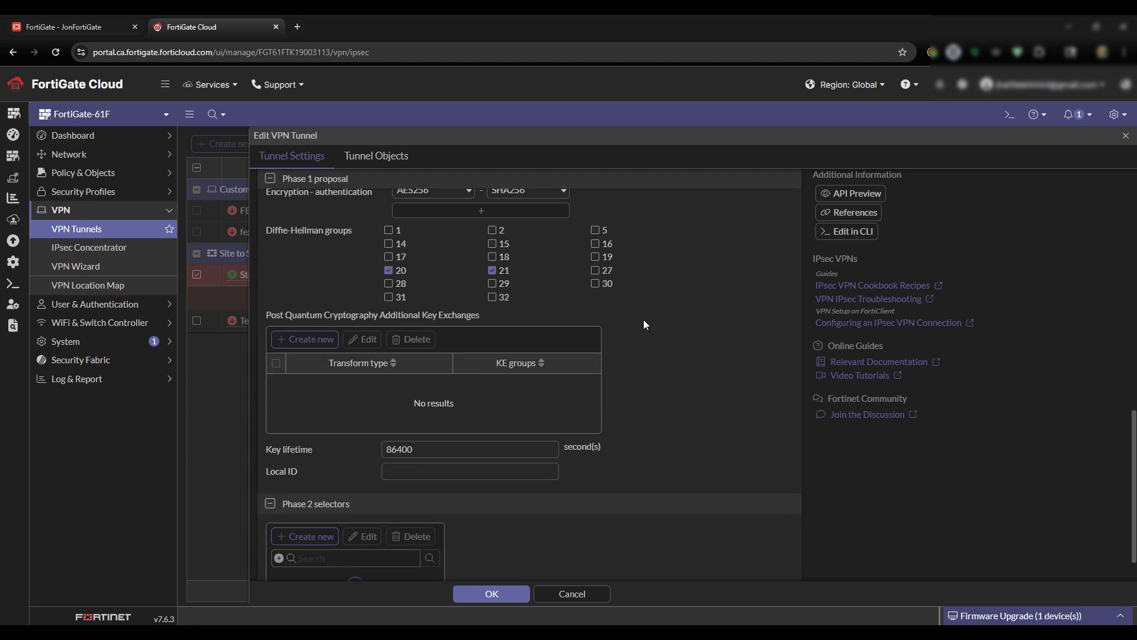
pyautogui.scroll(-2, 688, 304)
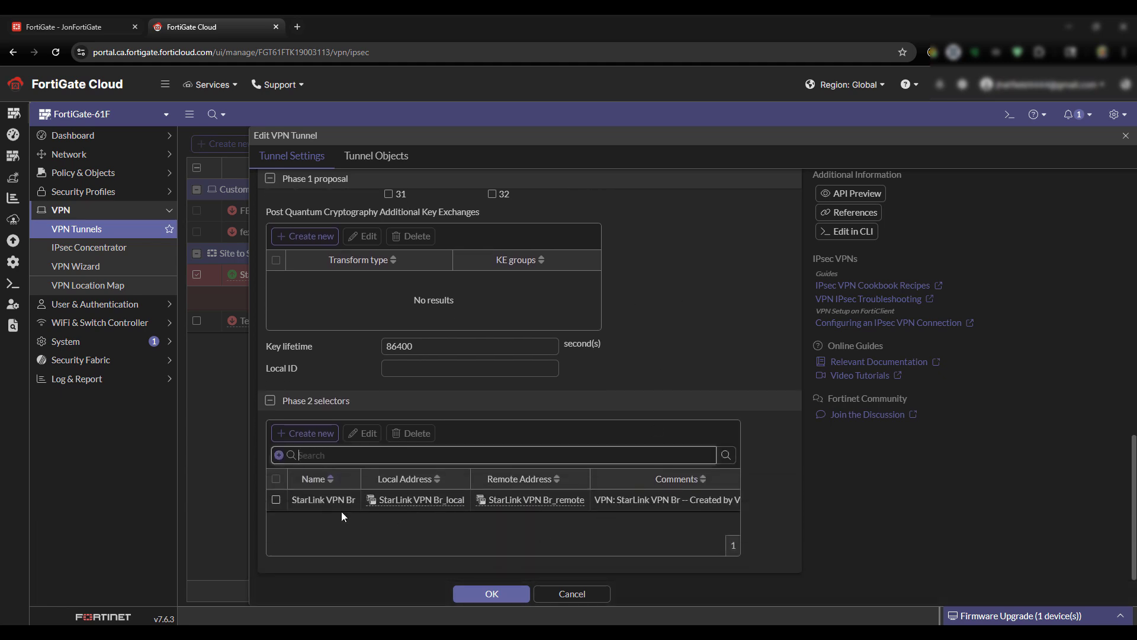
pyautogui.click(361, 433)
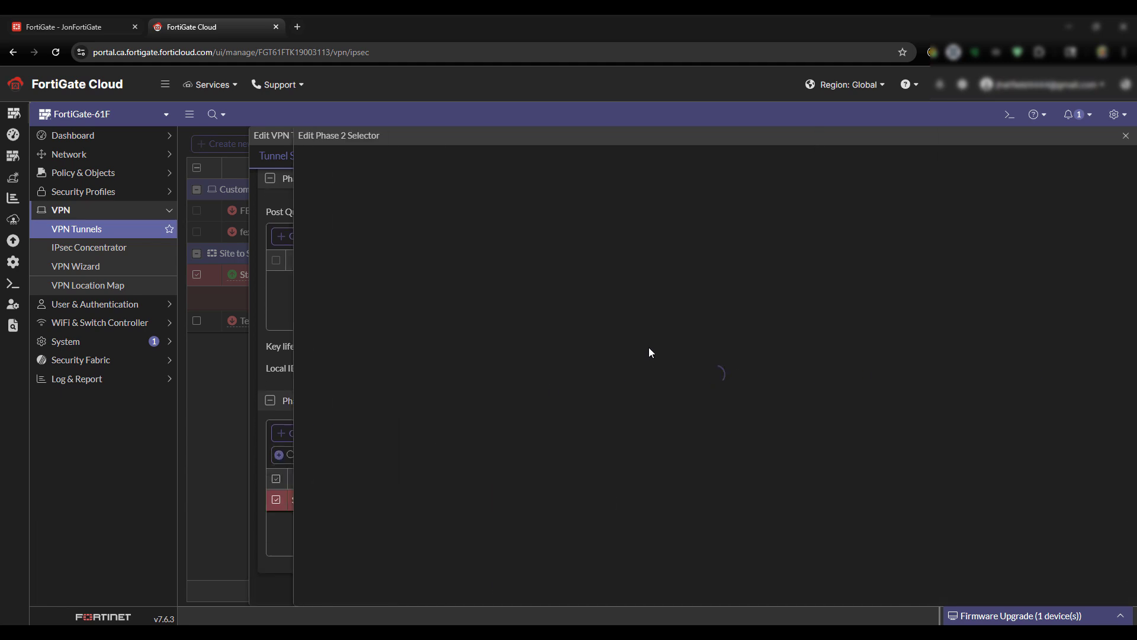
pyautogui.scroll(-3, 734, 325)
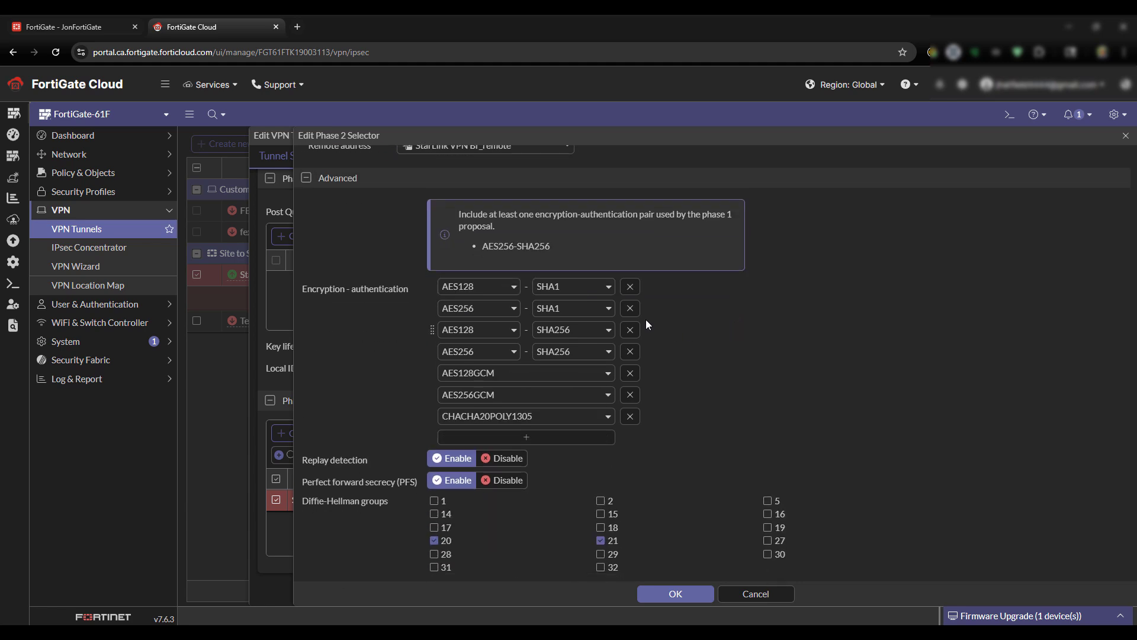
pyautogui.click(629, 287)
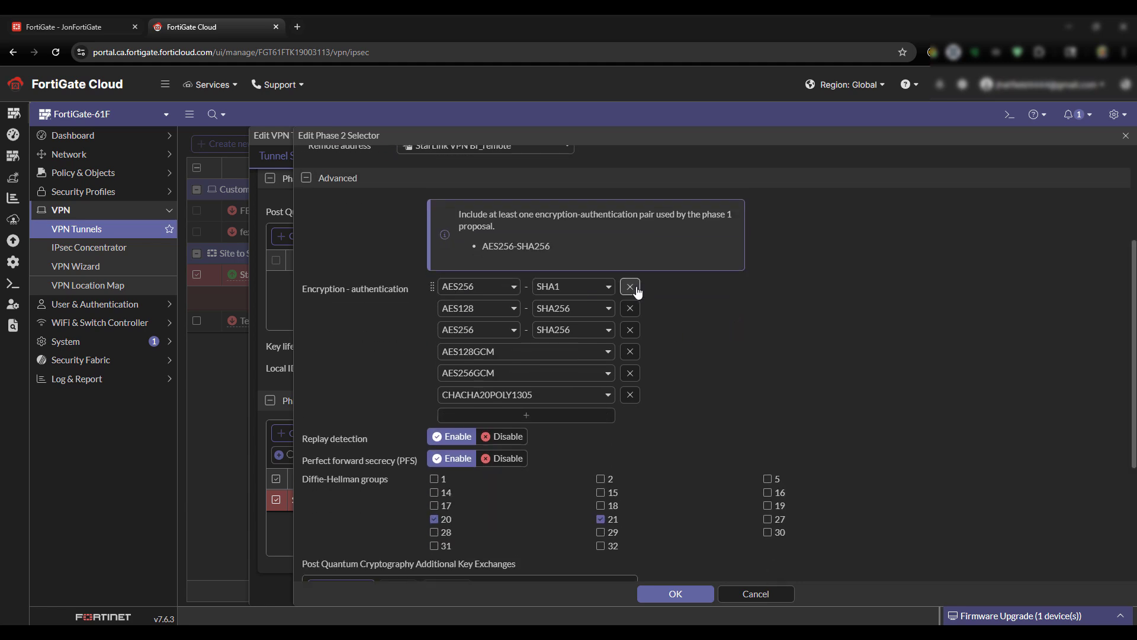
pyautogui.click(630, 287)
pyautogui.click(636, 290)
pyautogui.click(633, 315)
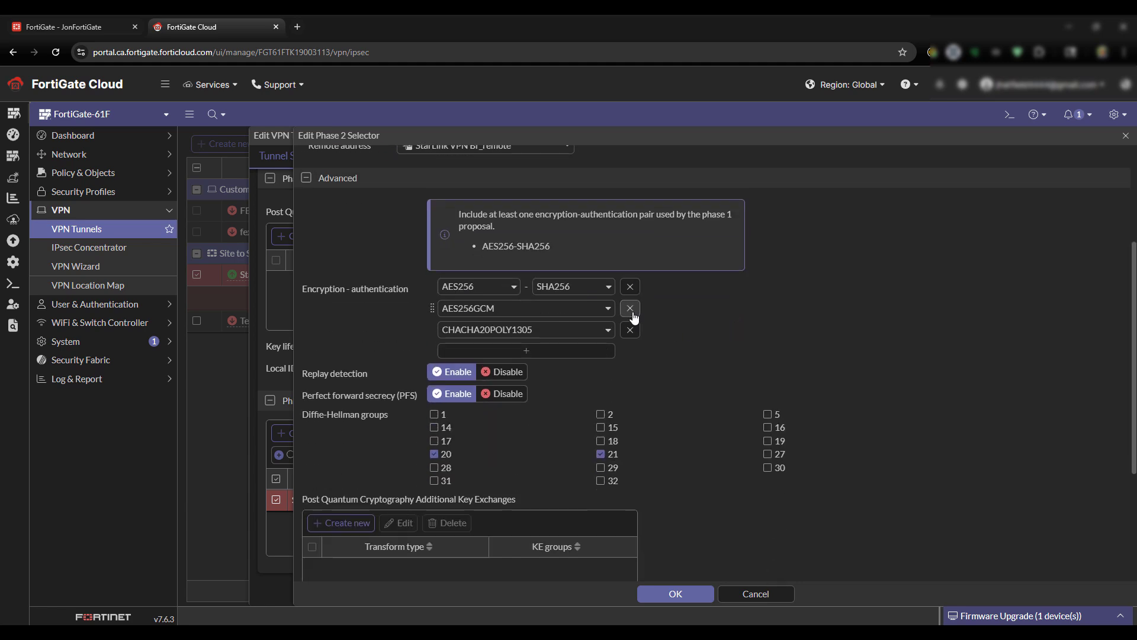
pyautogui.click(633, 315)
pyautogui.click(630, 309)
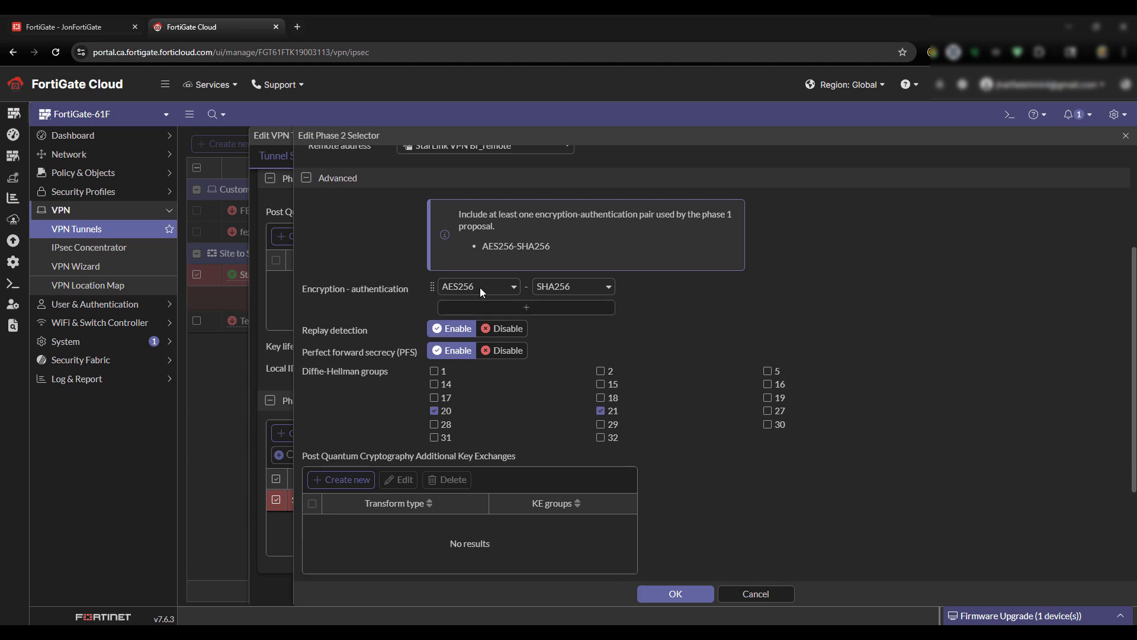
pyautogui.scroll(-3, 666, 372)
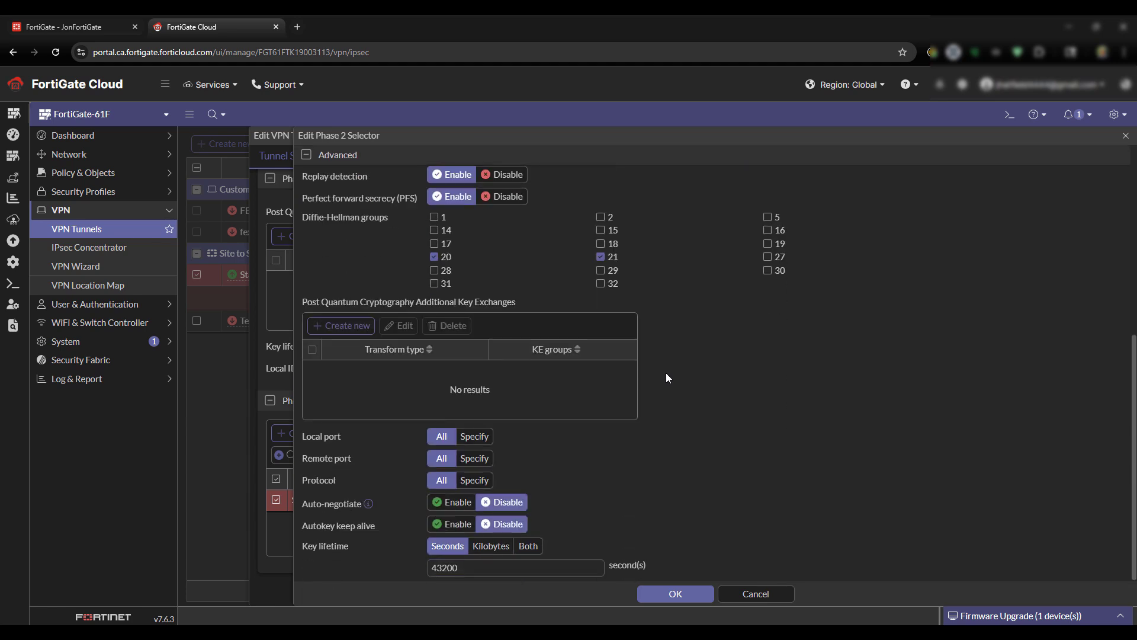
pyautogui.click(674, 594)
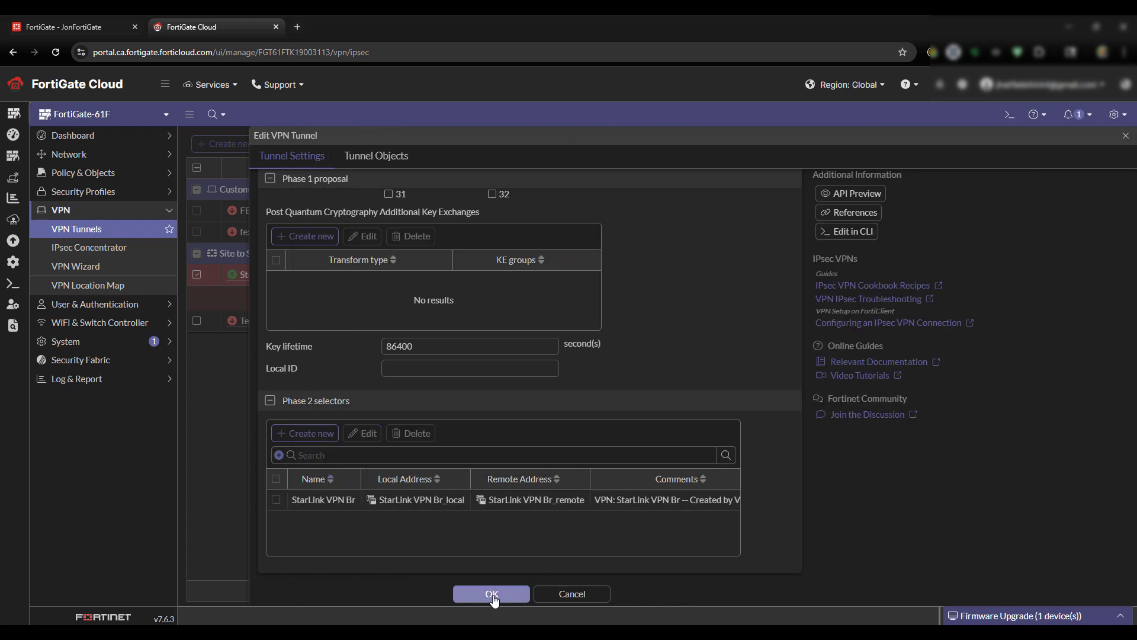
pyautogui.click(493, 594)
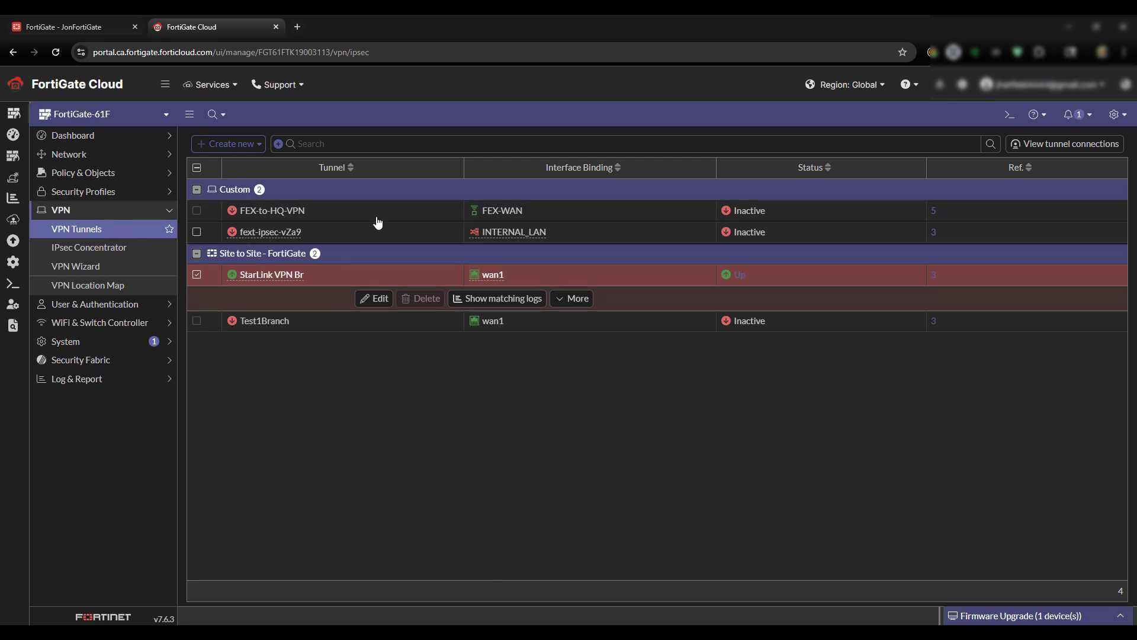
pyautogui.click(86, 237)
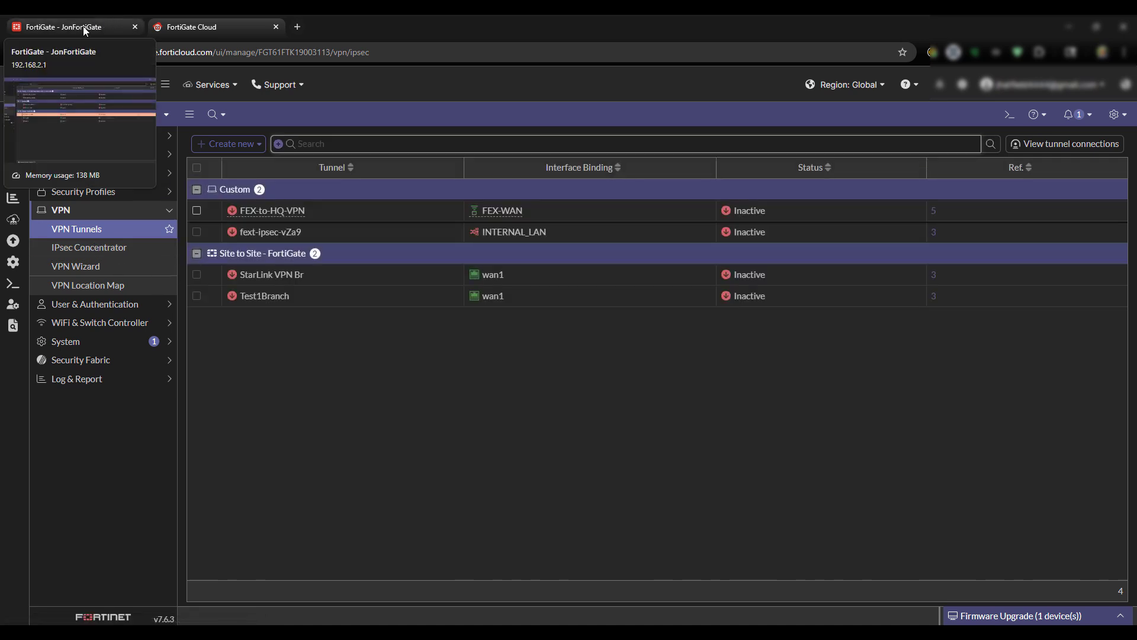
# Switch to JonFortiGate, edit its StarLink VPN tunnel, and keep only AES256 with SHA256 in the Phase 1 proposal
pyautogui.click(83, 26)
pyautogui.doubleClick(274, 306)
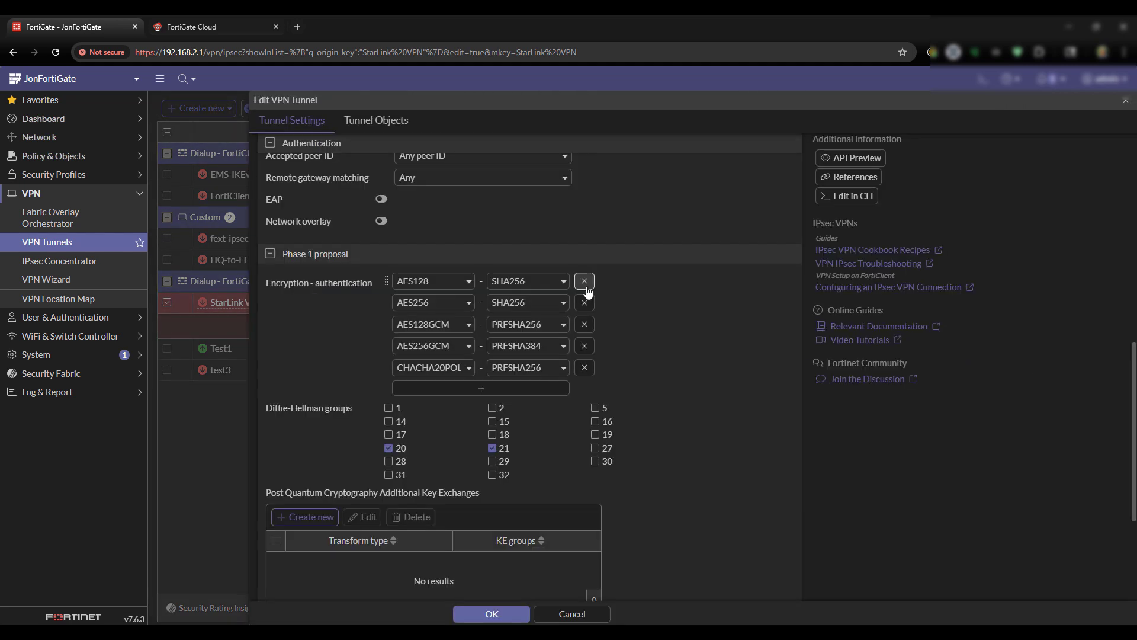
pyautogui.click(589, 306)
pyautogui.click(589, 306)
pyautogui.click(589, 306)
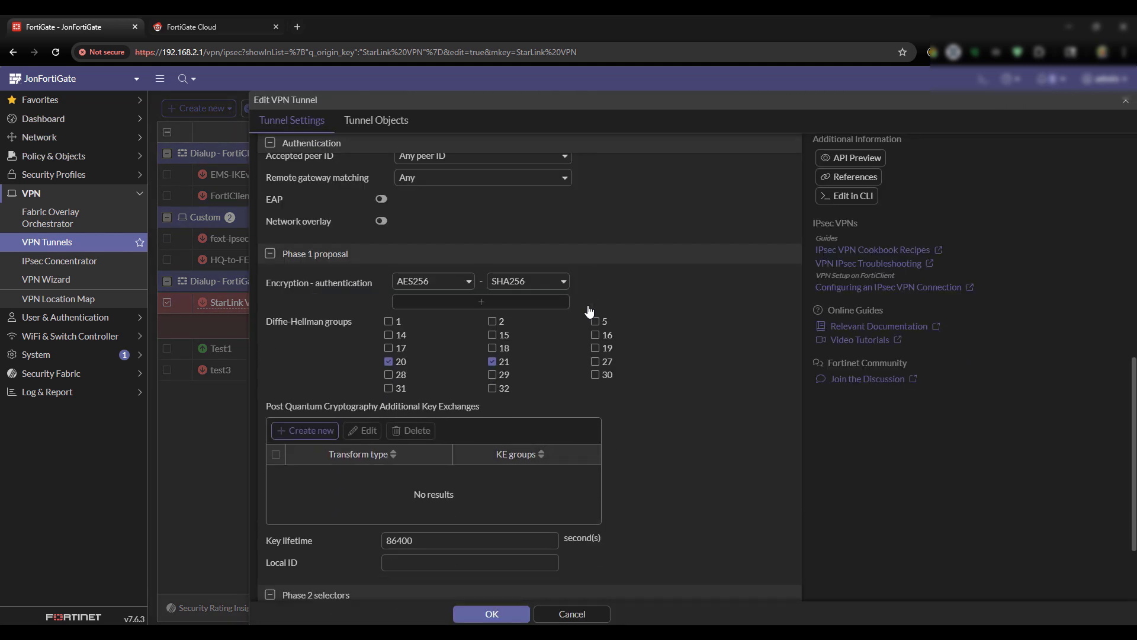
# Keep only AES256 with SHA256 in JonFortiGate's StarLink VPN Phase 2 selector, and save the selector and tunnel
pyautogui.scroll(-3, 641, 294)
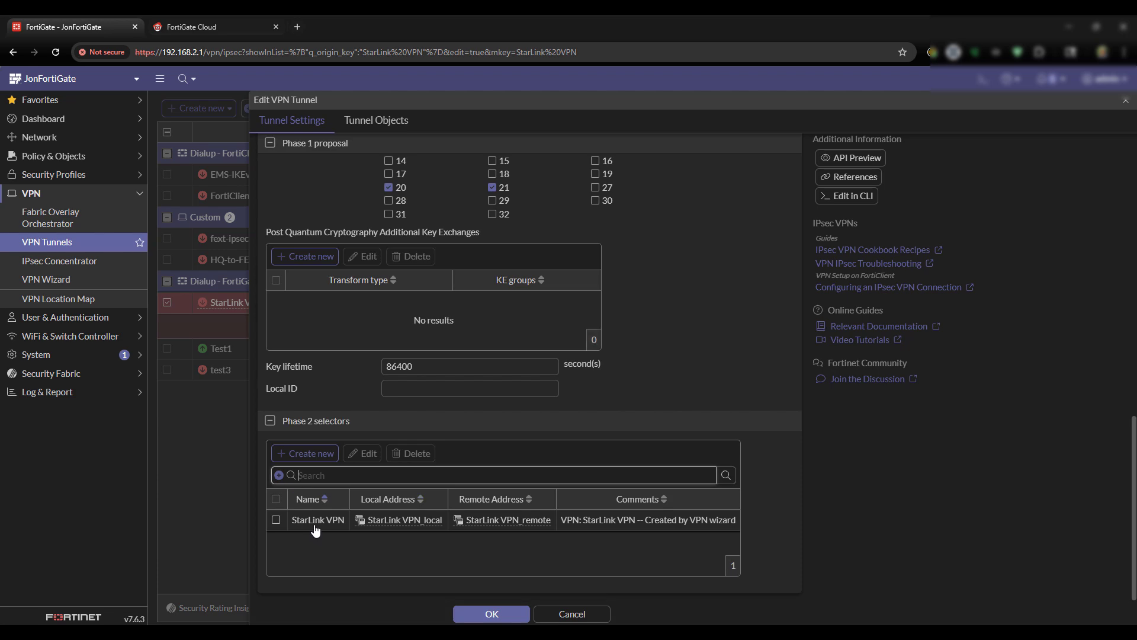
pyautogui.doubleClick(316, 529)
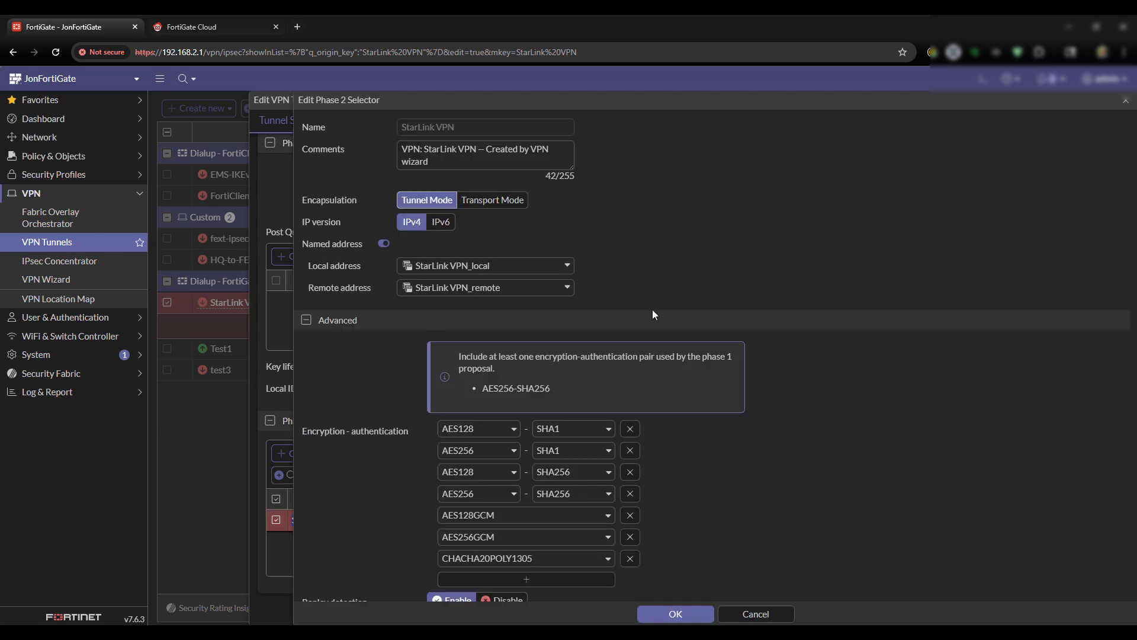
pyautogui.scroll(-4, 669, 325)
pyautogui.click(630, 192)
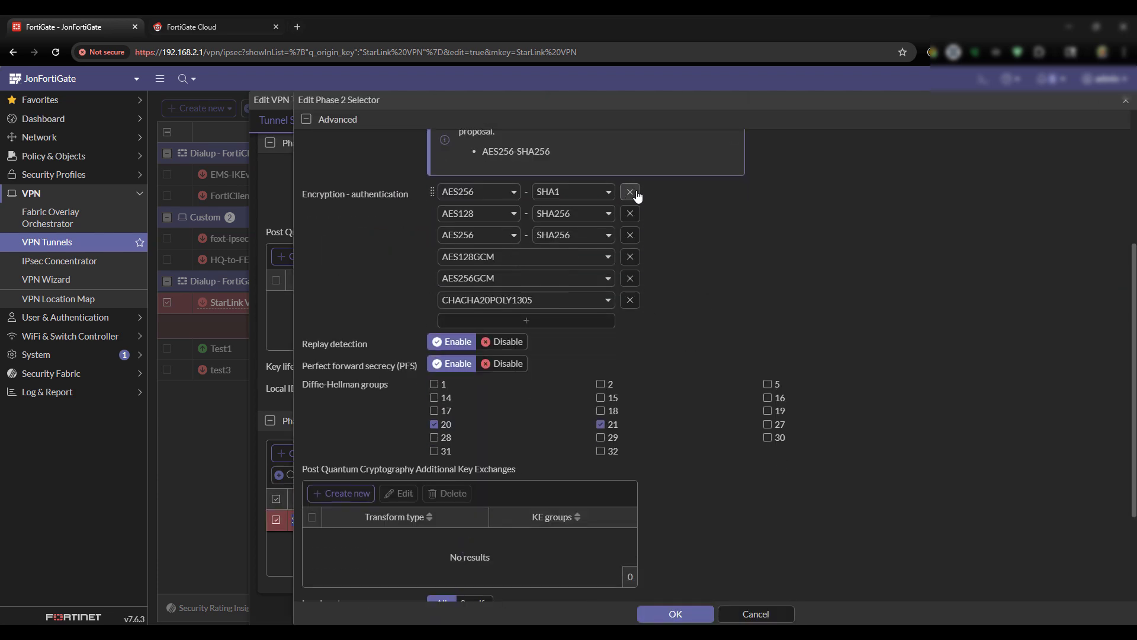
pyautogui.click(629, 192)
pyautogui.click(630, 192)
pyautogui.click(630, 213)
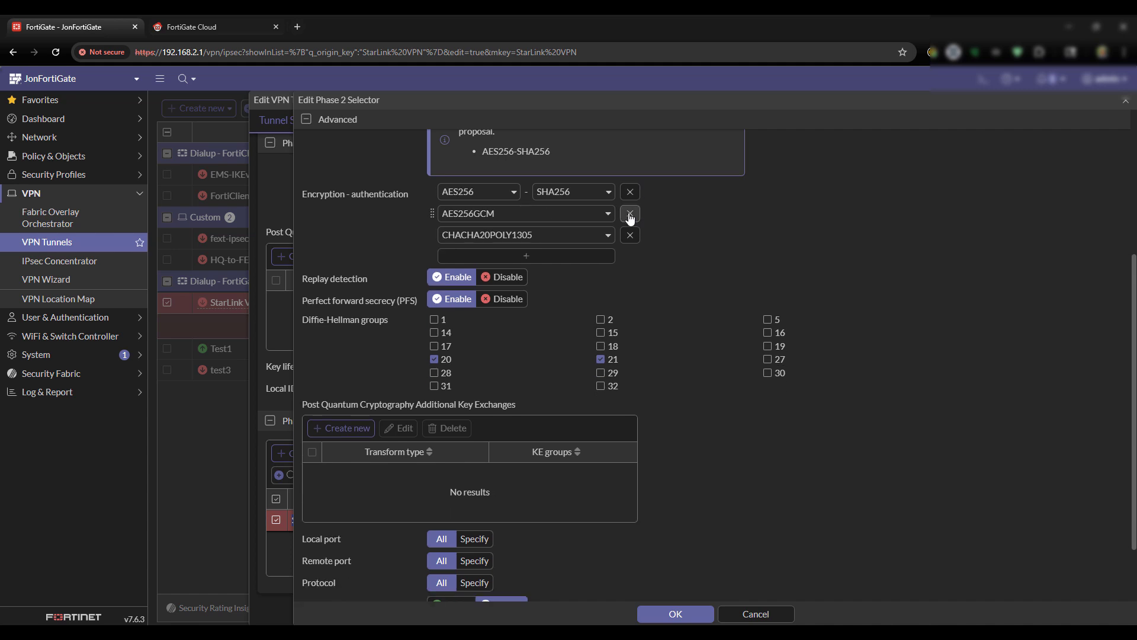
pyautogui.click(629, 214)
pyautogui.click(630, 213)
pyautogui.scroll(-2, 657, 450)
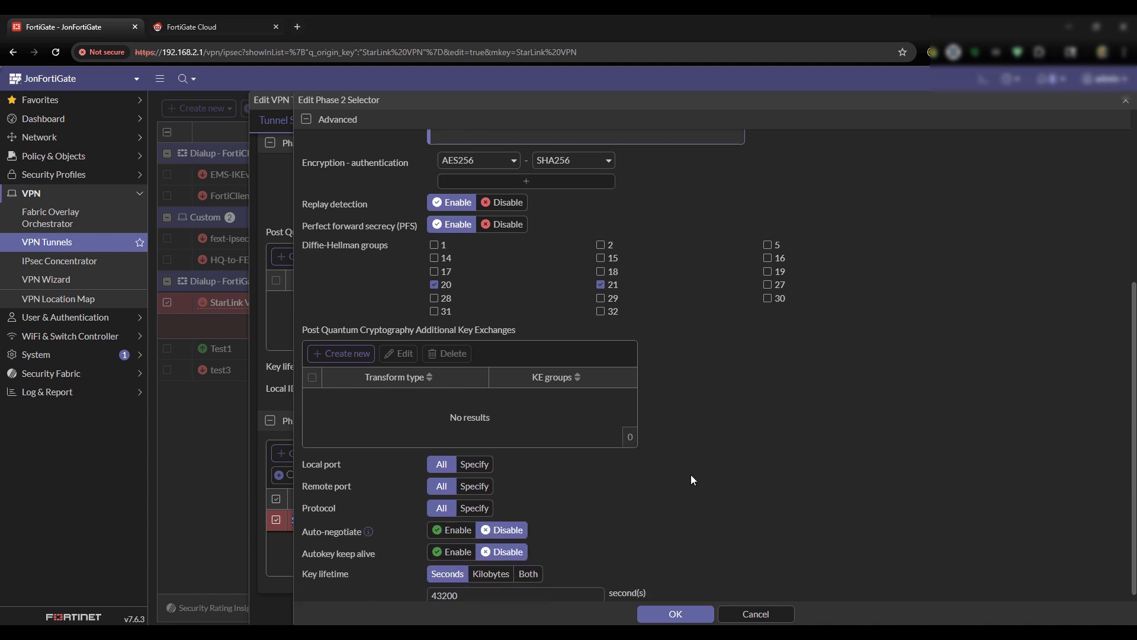
pyautogui.click(681, 614)
pyautogui.click(489, 614)
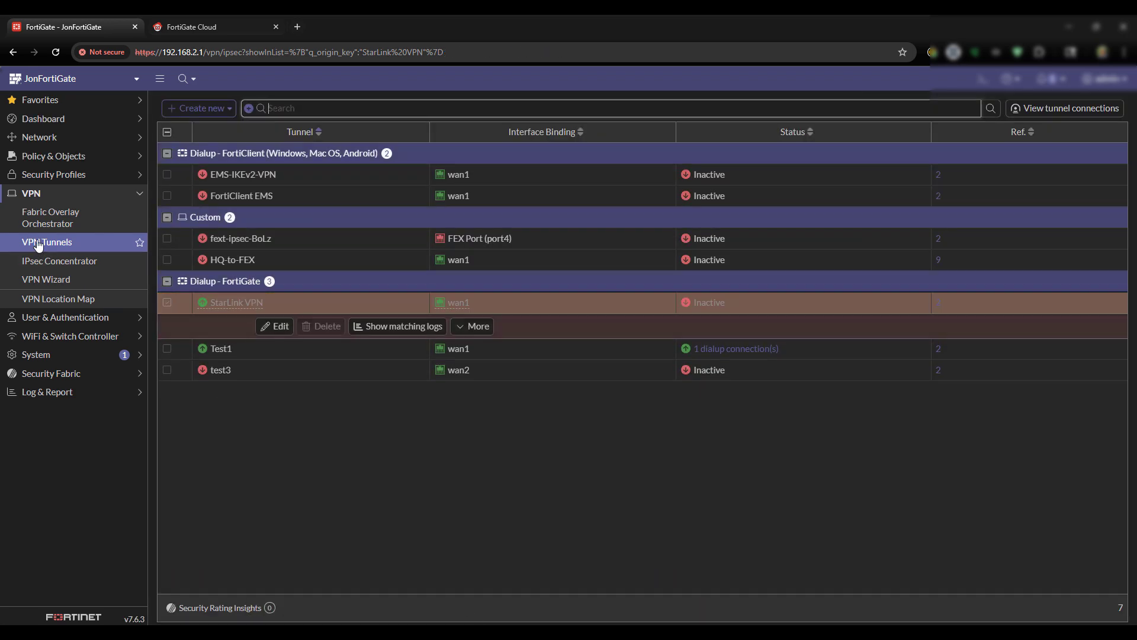
# Reload JonFortiGate's VPN tunnels list repeatedly to check the StarLink VPN connection status
pyautogui.click(39, 243)
pyautogui.click(39, 244)
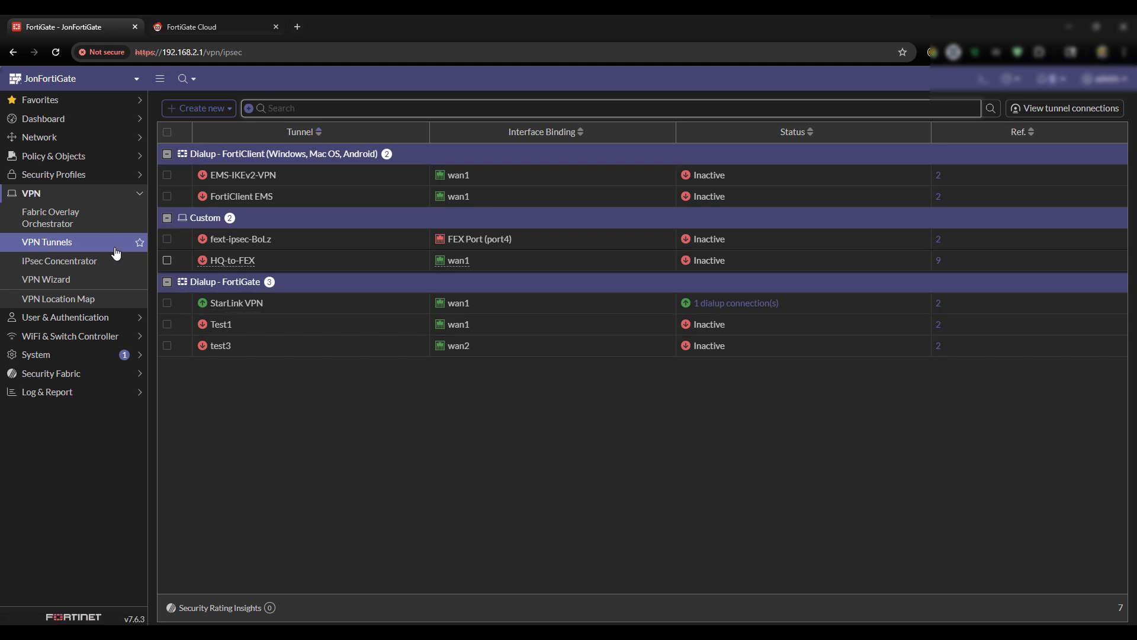
pyautogui.click(84, 244)
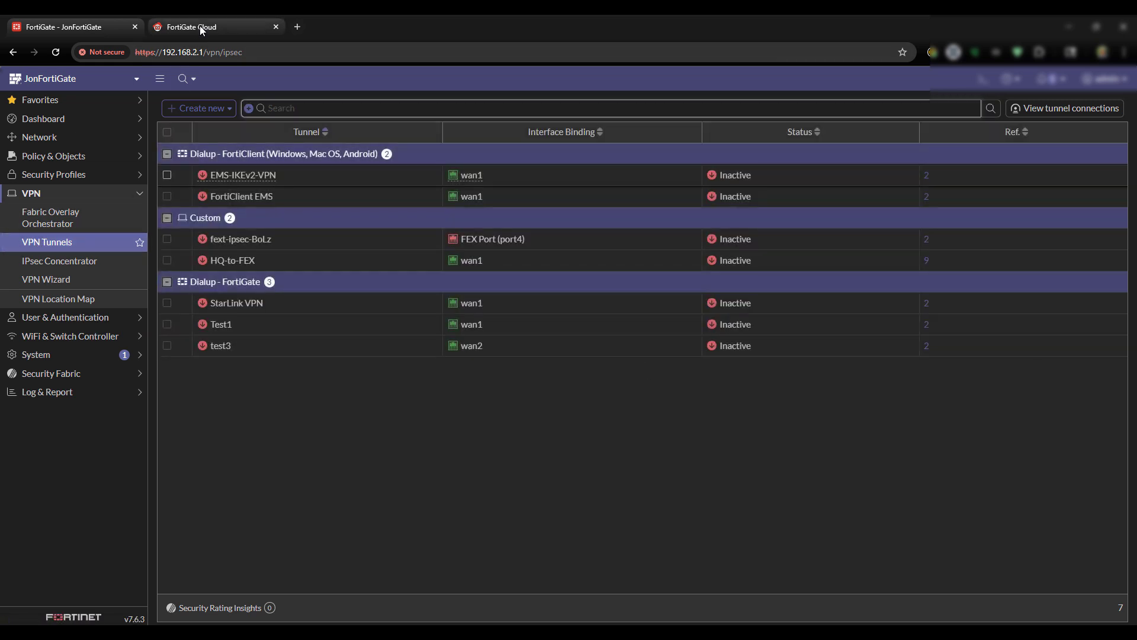
pyautogui.click(74, 252)
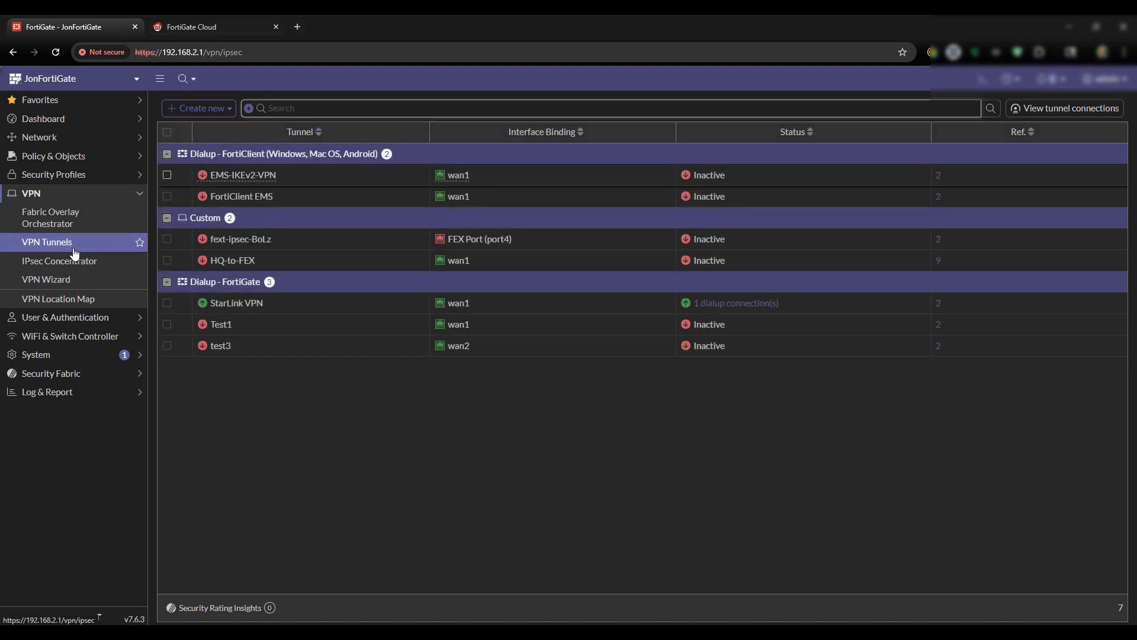
pyautogui.click(75, 252)
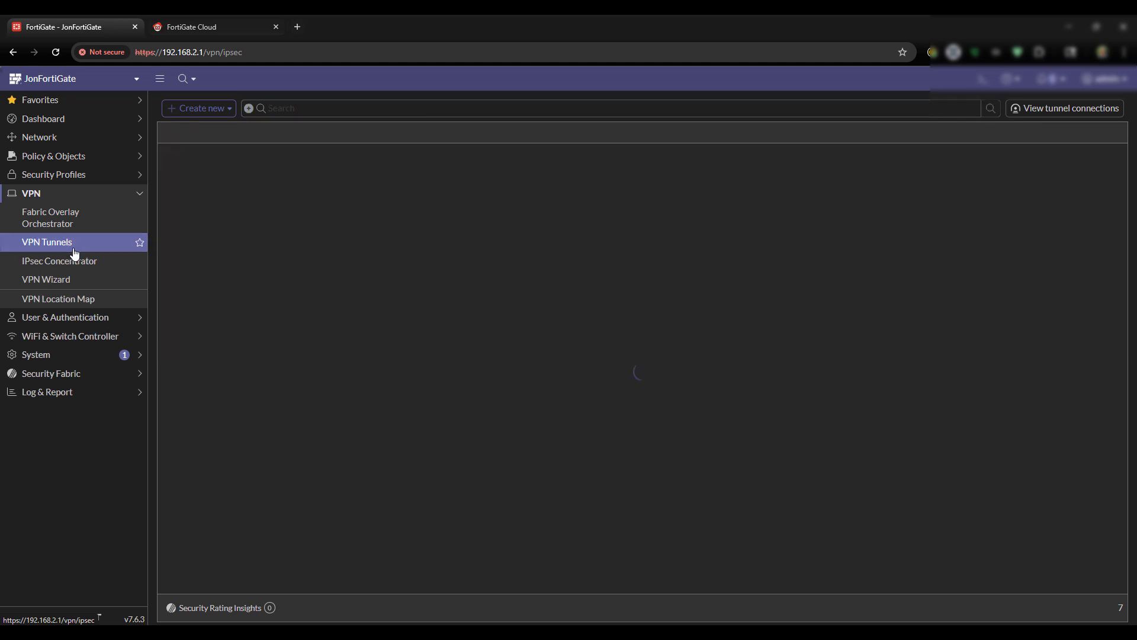
# Open Command Prompt, ping 192.168.6.1 to retest connectivity across the tunnel, and close the window after reviewing the replies
pyautogui.press('super')
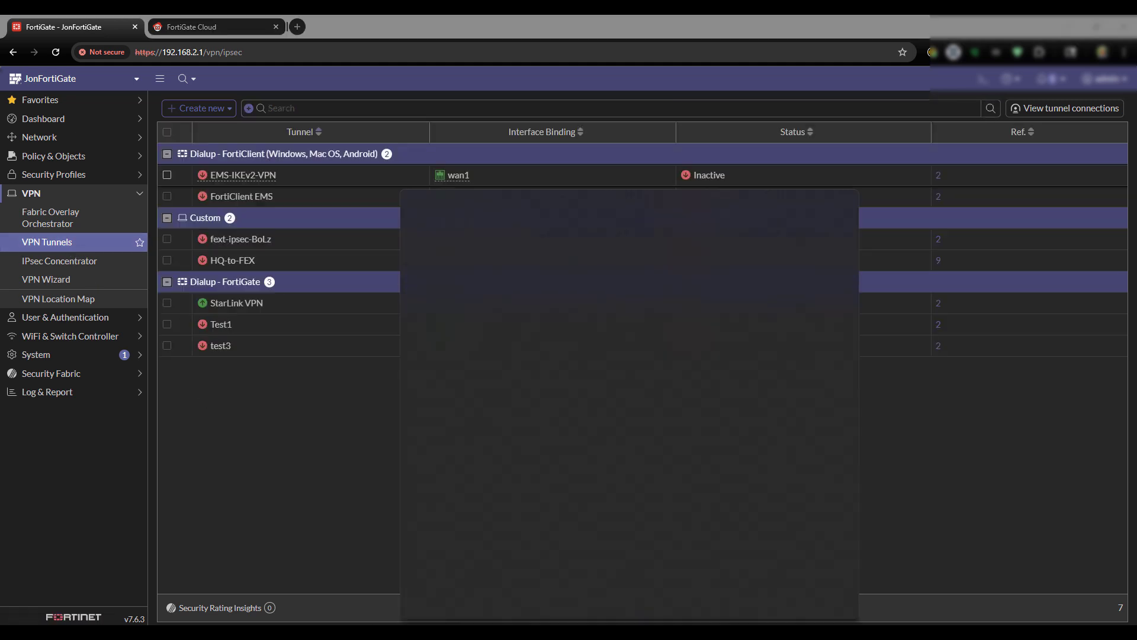
pyautogui.write('cmd')
pyautogui.press('Return')
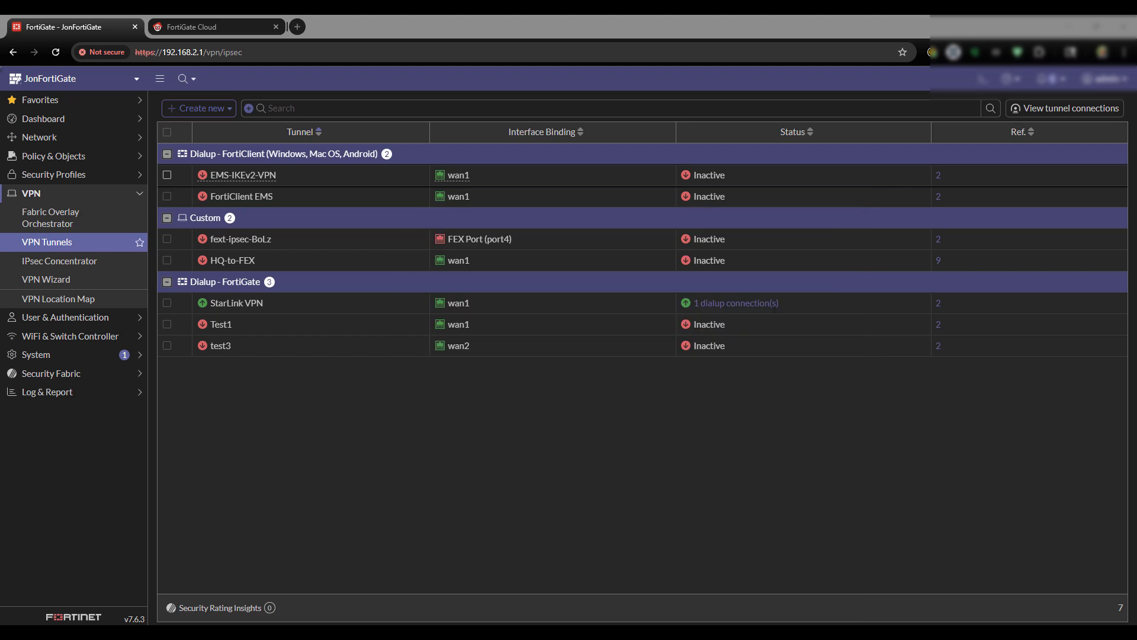
pyautogui.write('pin')
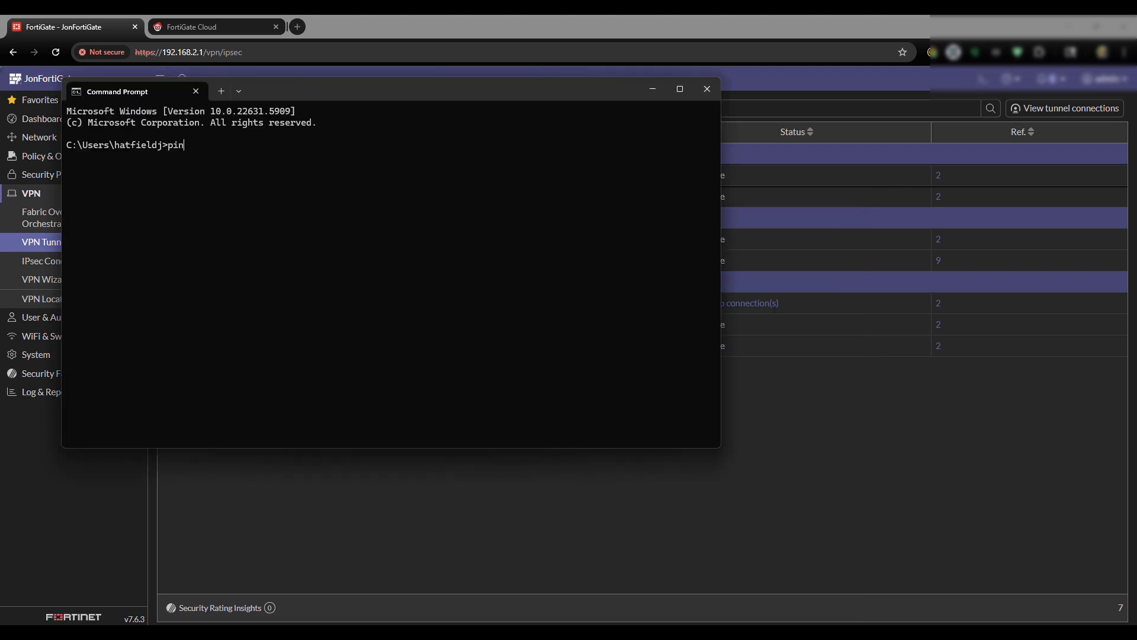
pyautogui.write('g 192.168.6.1')
pyautogui.press('Return')
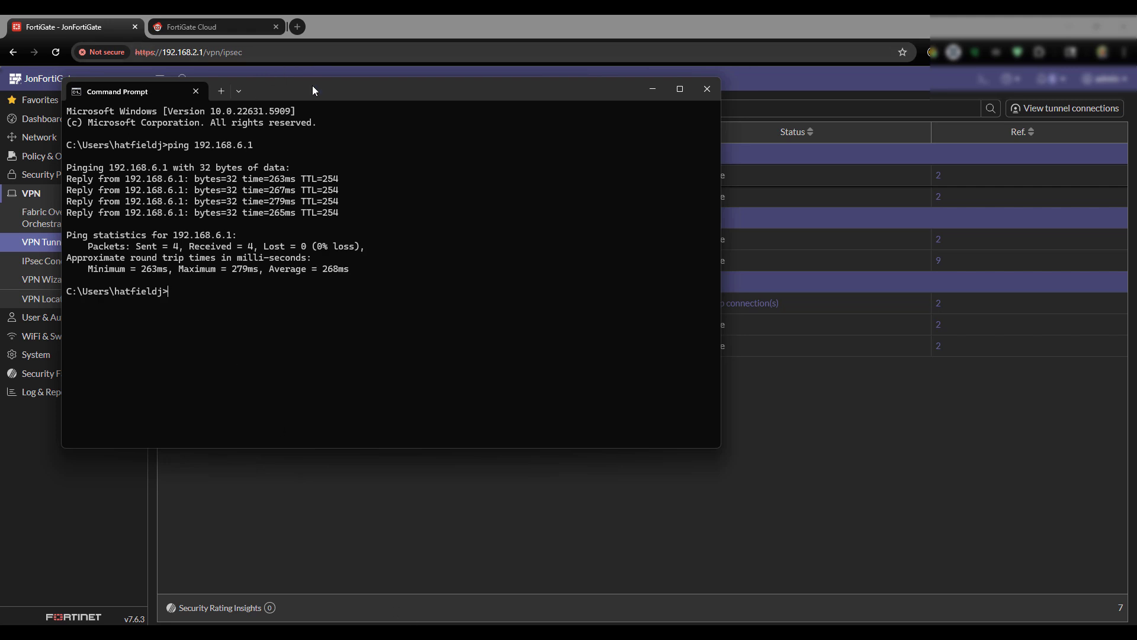
pyautogui.moveTo(314, 90); pyautogui.dragTo(477, 205)
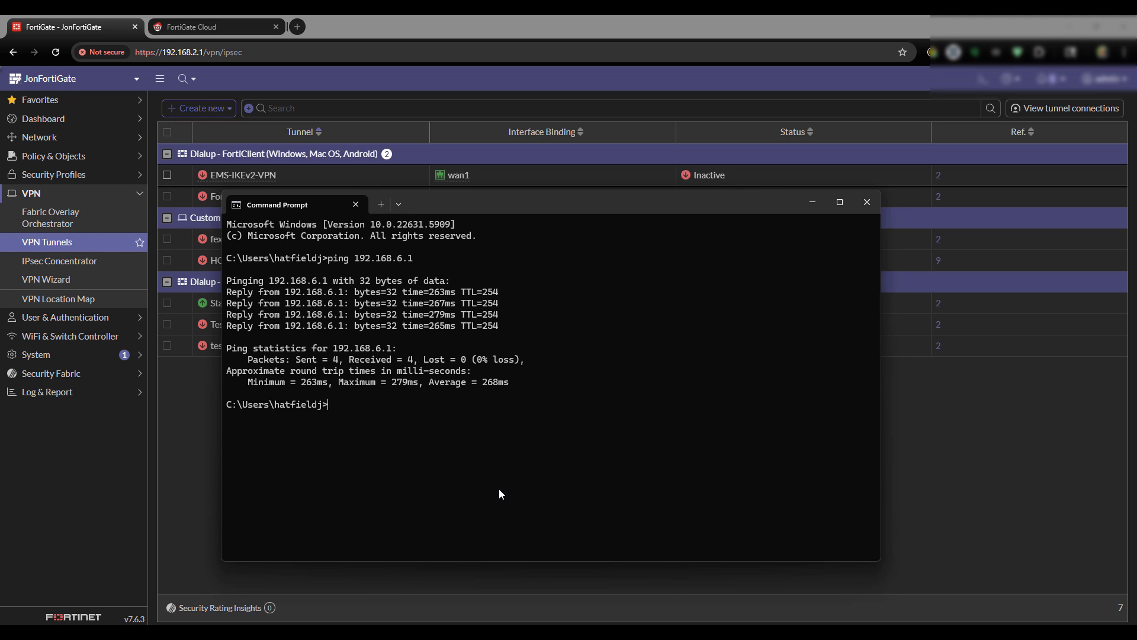
pyautogui.click(867, 203)
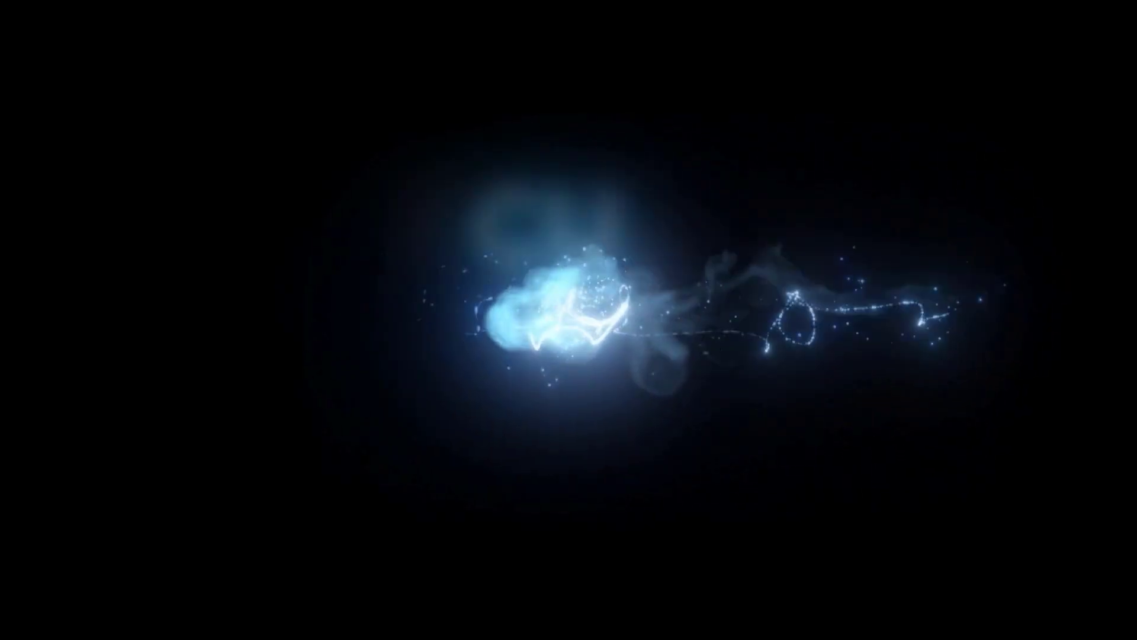